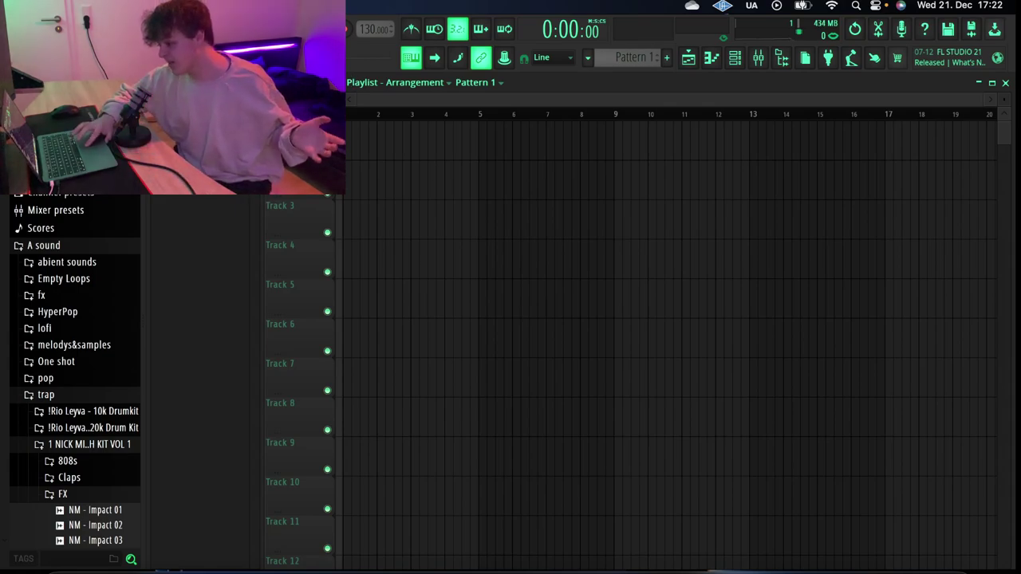
# - Open the theme settings and try the Veela and Light fruit themes on the interface
pyautogui.click(185, 8)
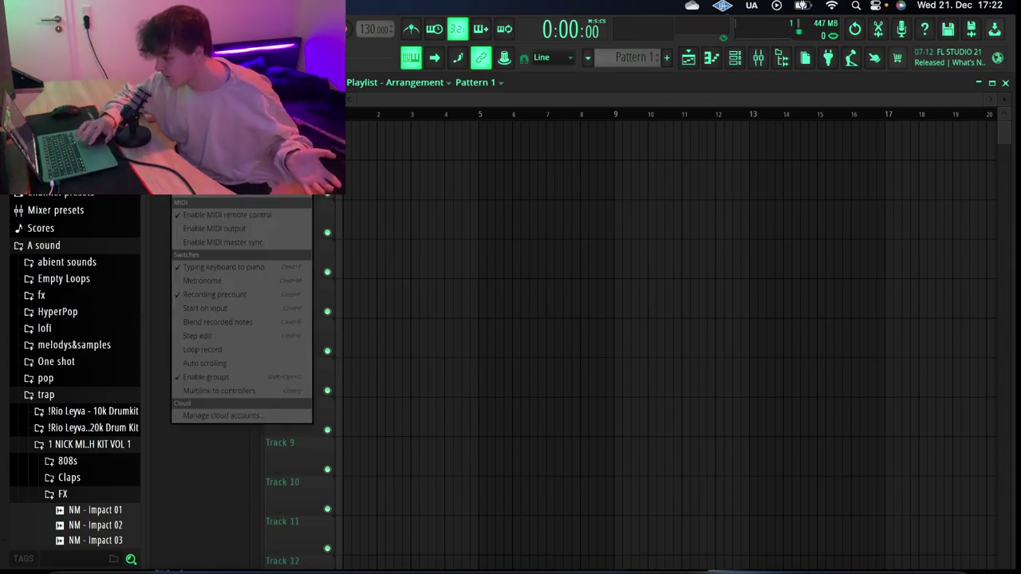
pyautogui.click(223, 159)
pyautogui.click(498, 158)
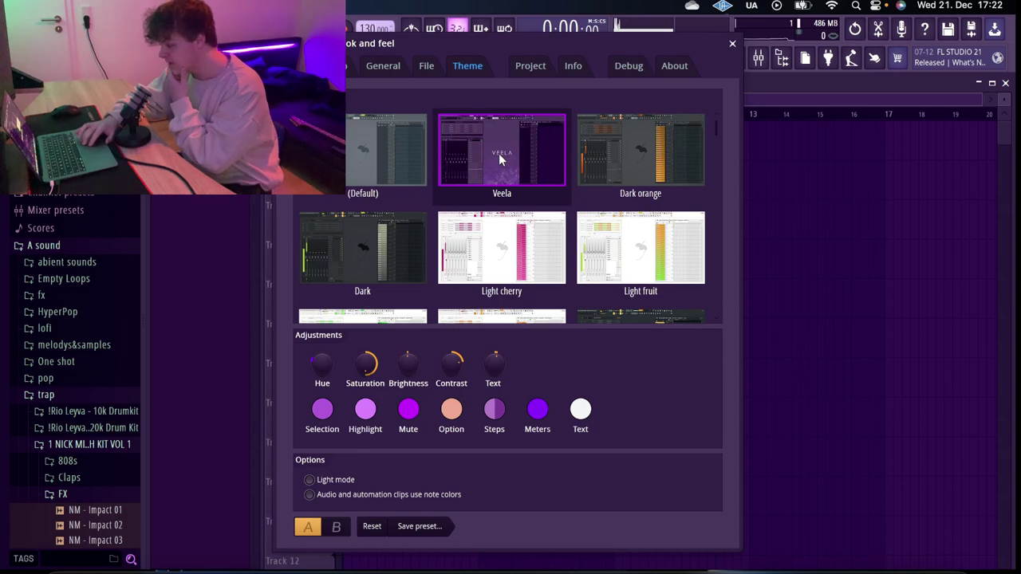
pyautogui.scroll(-3, 499, 159)
pyautogui.click(596, 167)
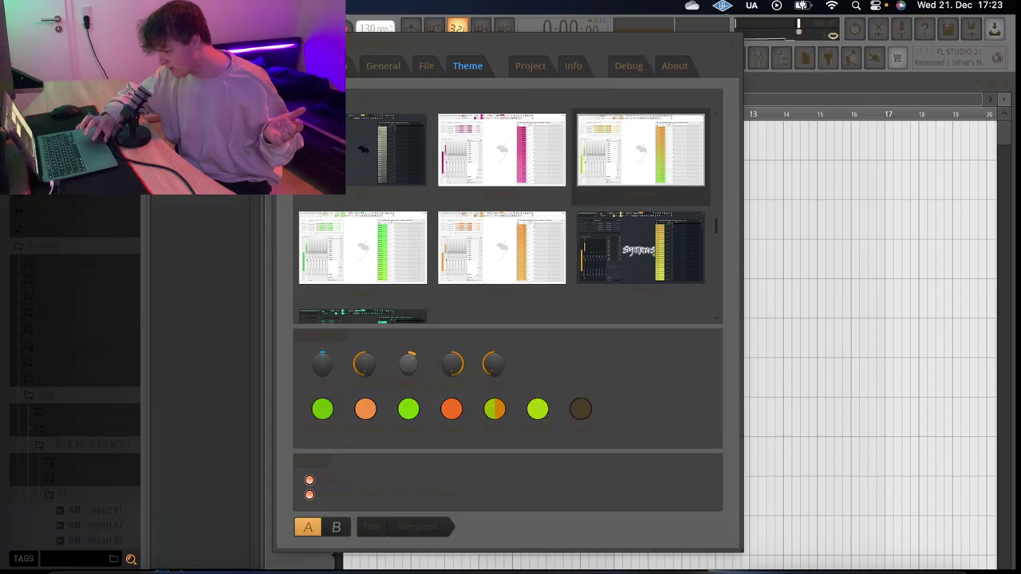
pyautogui.moveTo(408, 363); pyautogui.dragTo(410, 335)
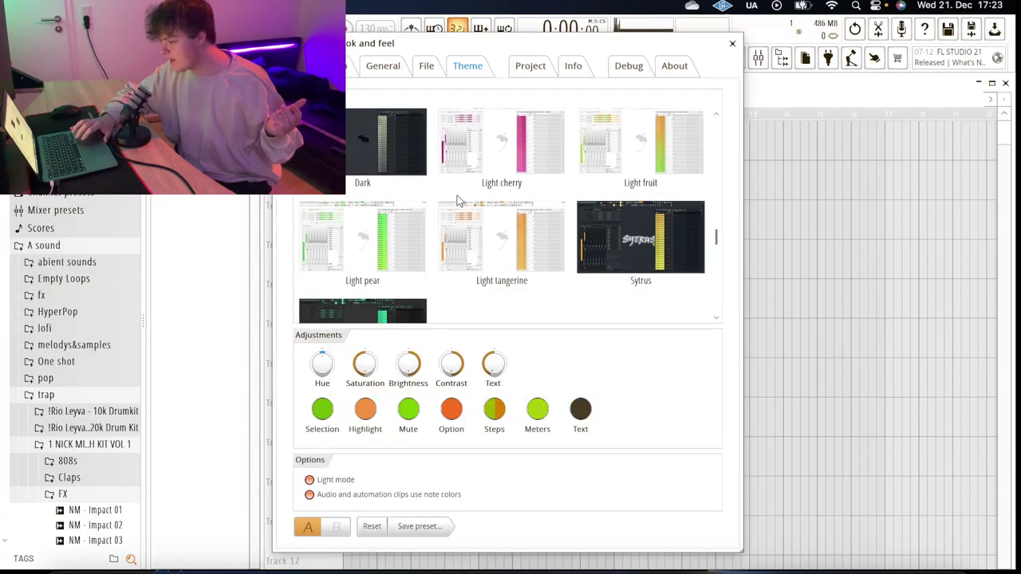
# - Apply the Ultra green theme and close the settings
pyautogui.scroll(-1, 394, 263)
pyautogui.scroll(-1, 392, 295)
pyautogui.click(396, 270)
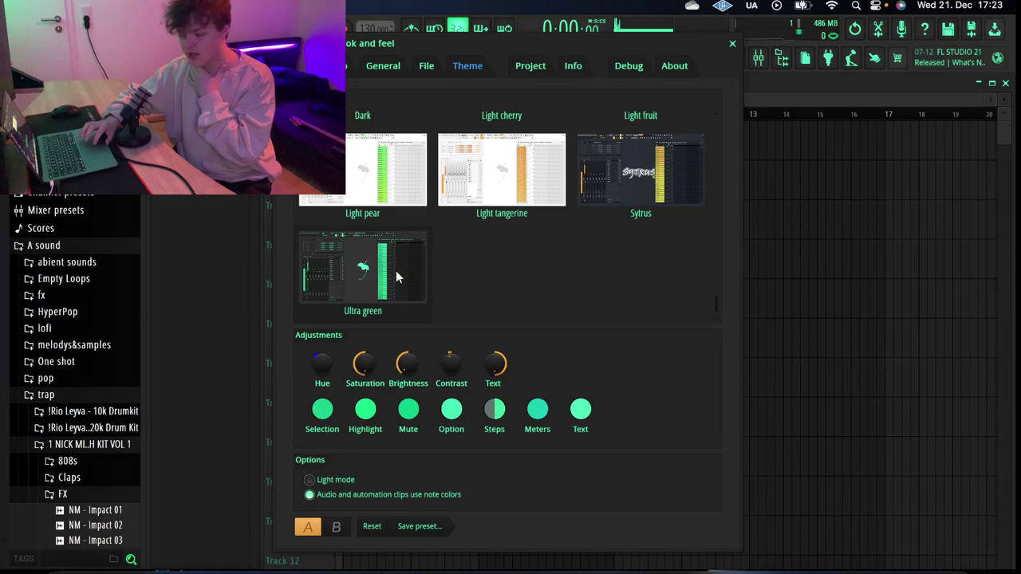
pyautogui.click(732, 44)
# - Set the input of mixer Insert 1 to MIC/LINE/HIZ 1 and load the Basic Jazz Amp preset in Guitar Rig 6
pyautogui.press('F9')
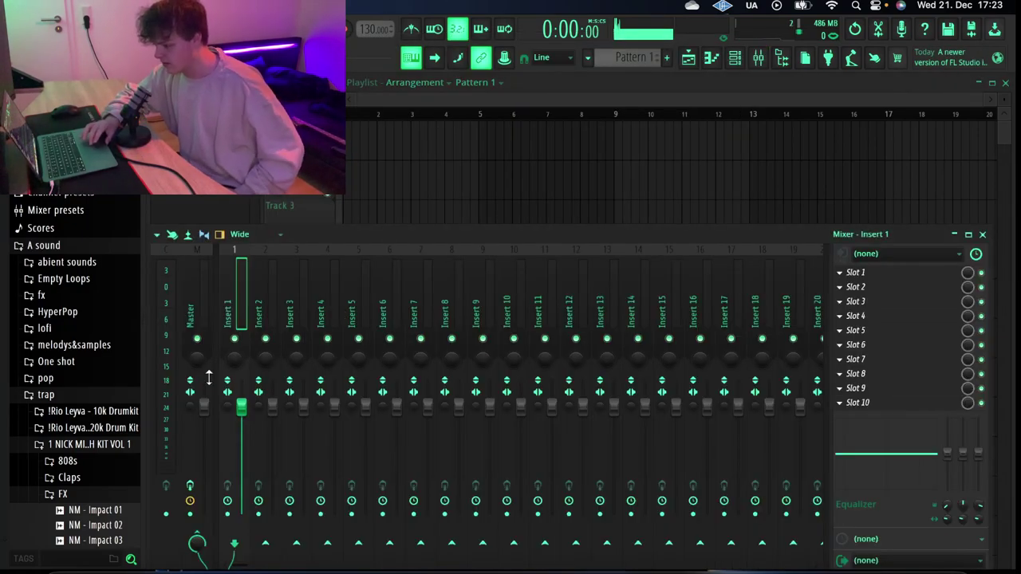
pyautogui.click(909, 253)
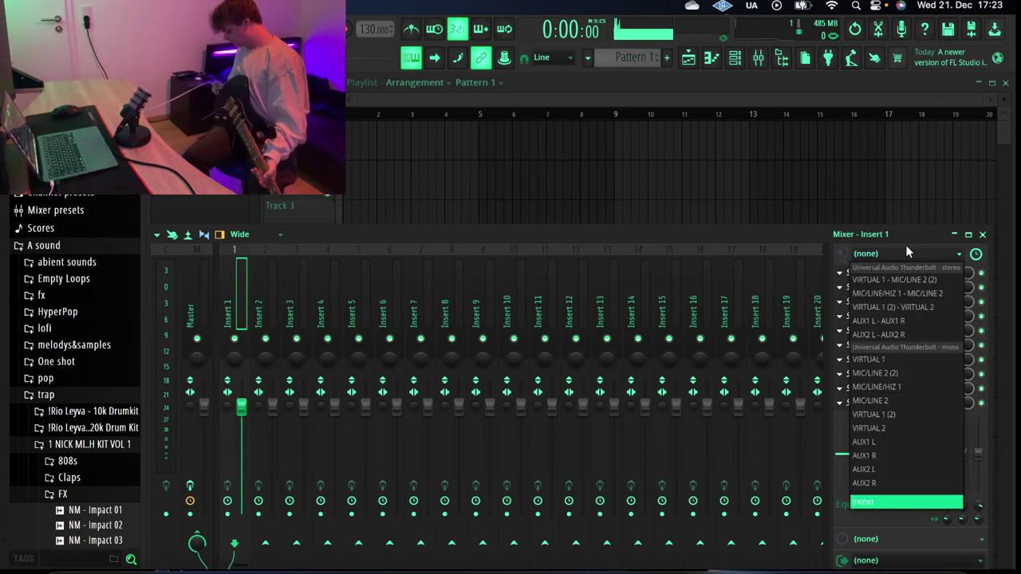
pyautogui.click(903, 253)
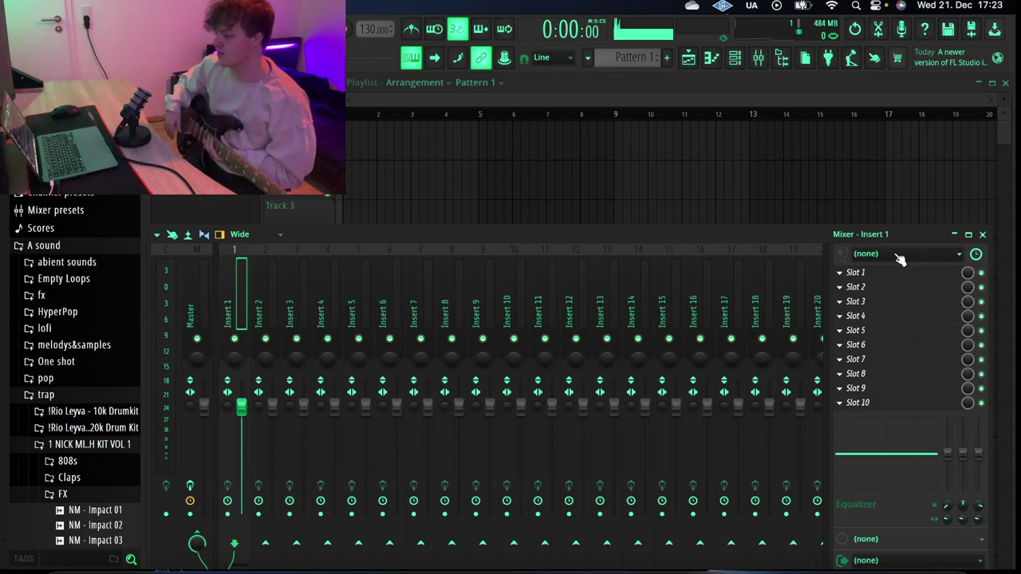
pyautogui.click(896, 256)
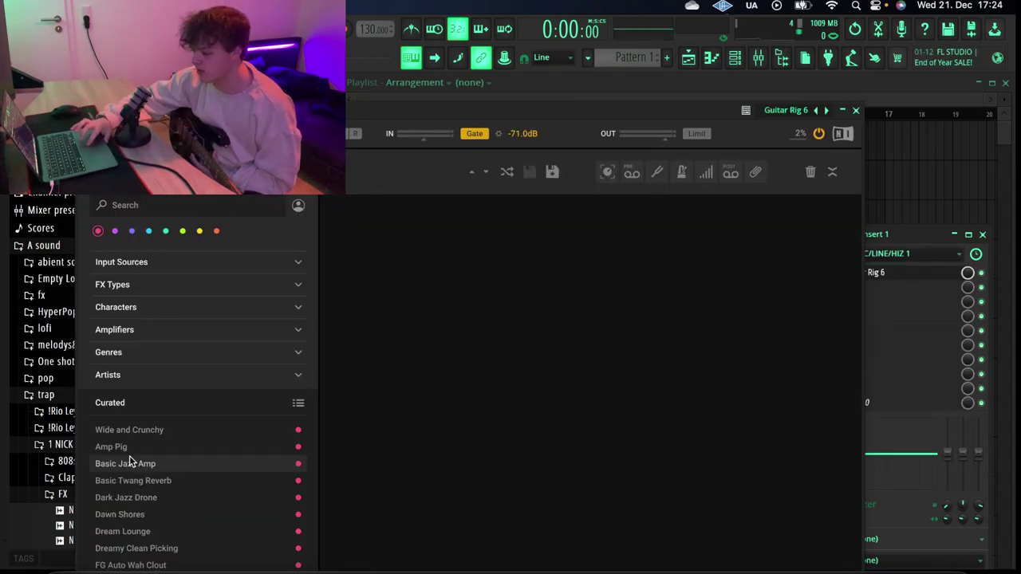
pyautogui.click(132, 469)
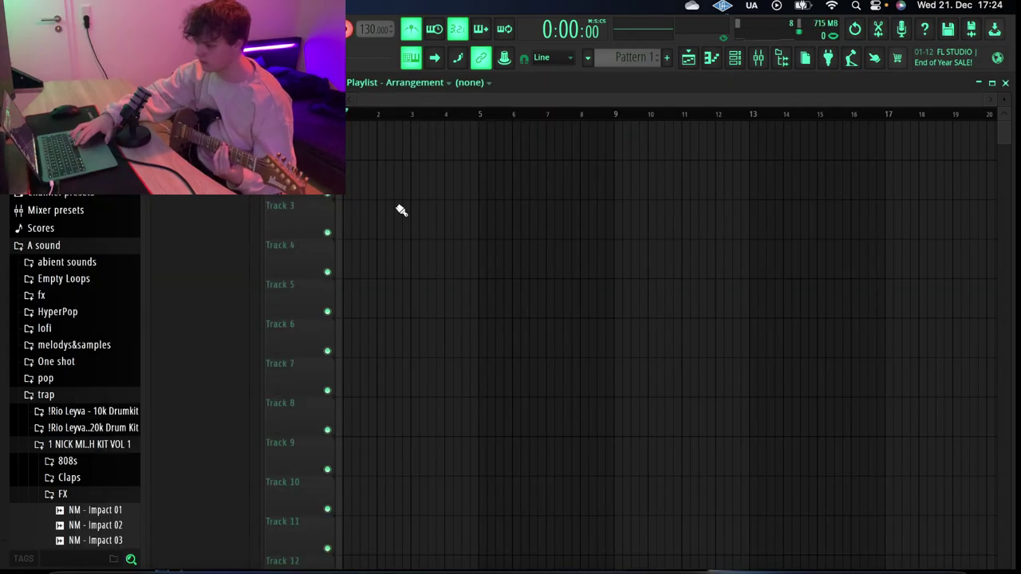
# - Record a guitar take of about four bars as an audio clip on the first playlist track
pyautogui.press('space')
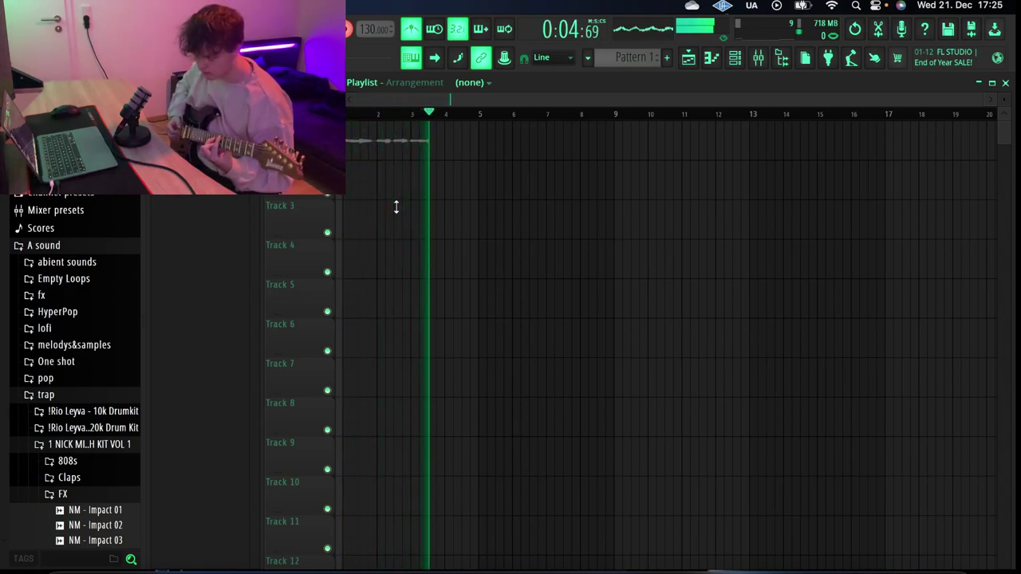
pyautogui.press('space')
# - Open the recorded guitar clip in the time warper and check its warp markers against the note starts around bars 3 and 5
pyautogui.doubleClick(448, 137)
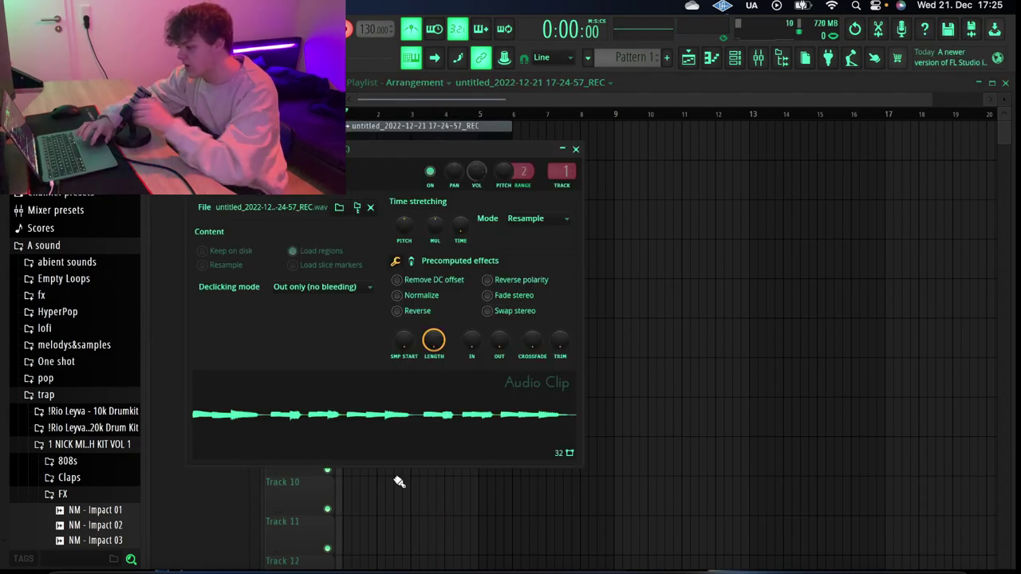
pyautogui.rightClick(387, 434)
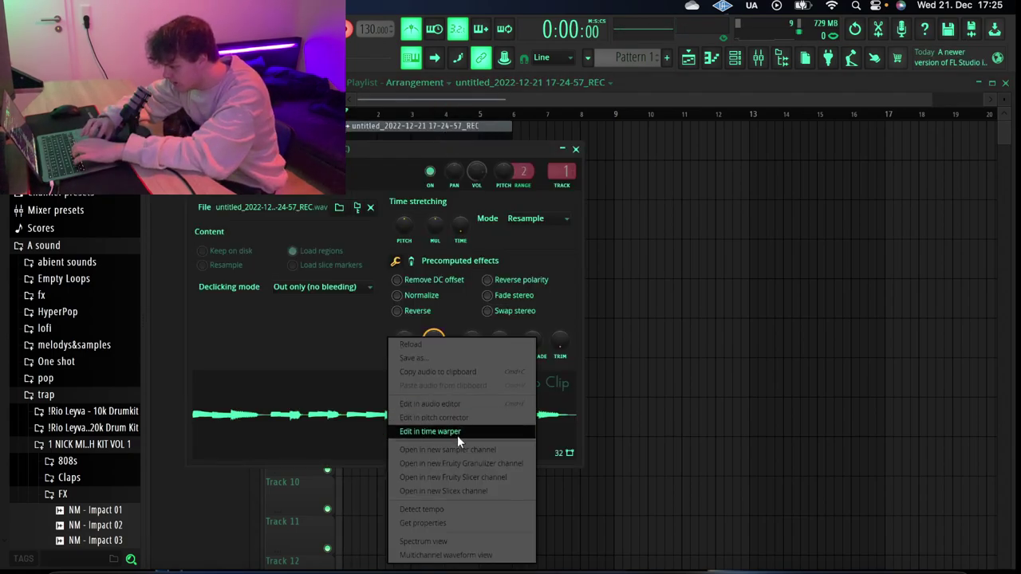
pyautogui.click(456, 434)
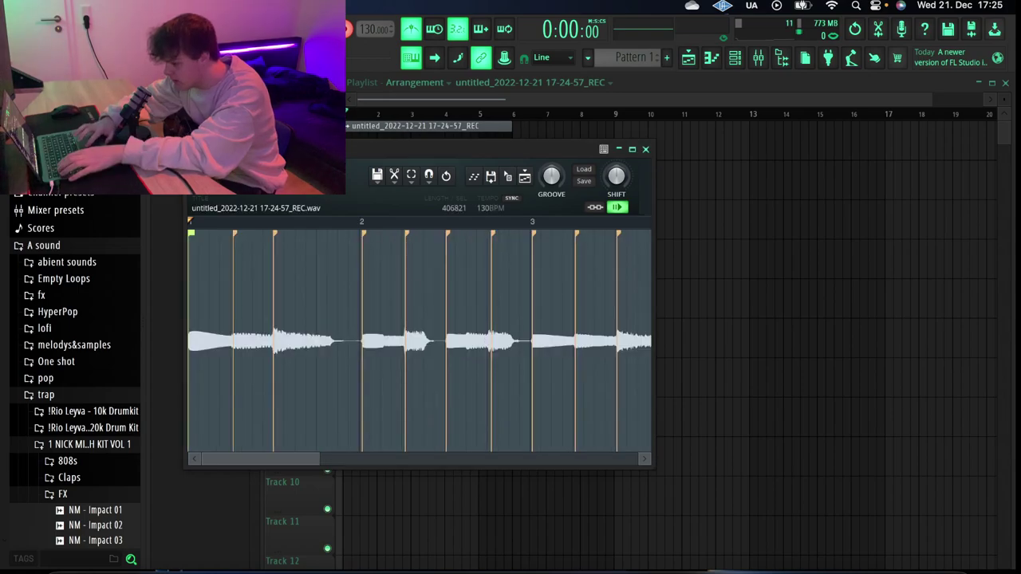
pyautogui.scroll(5, 308, 307)
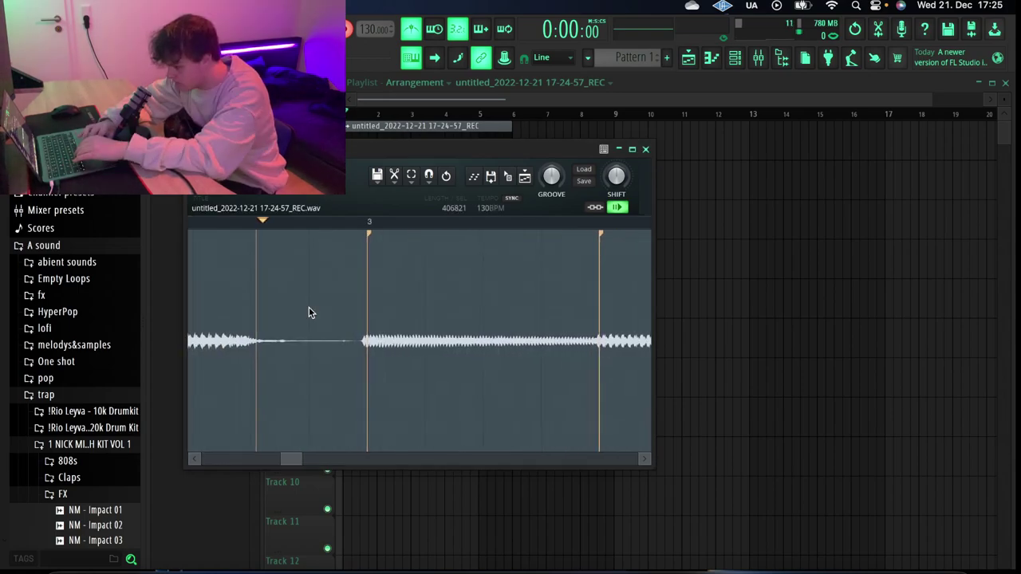
pyautogui.scroll(2, 371, 365)
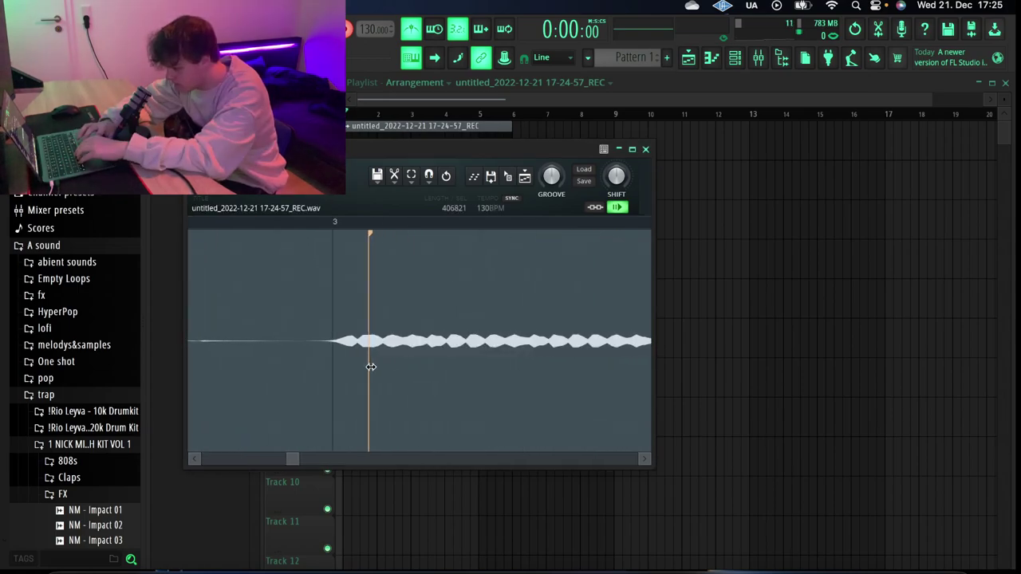
pyautogui.hscroll(5, 374, 371)
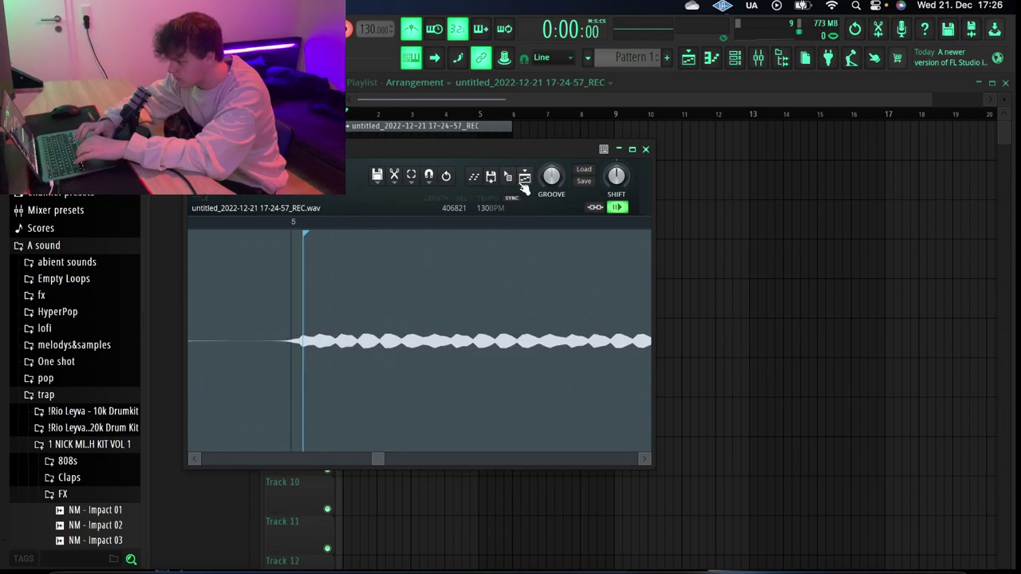
pyautogui.click(604, 149)
# - Play the guitar loop and set the RAUM reverb's decay to about 1.7 s in the REC track's Guitar Rig 6
pyautogui.press('F9')
pyautogui.press('space')
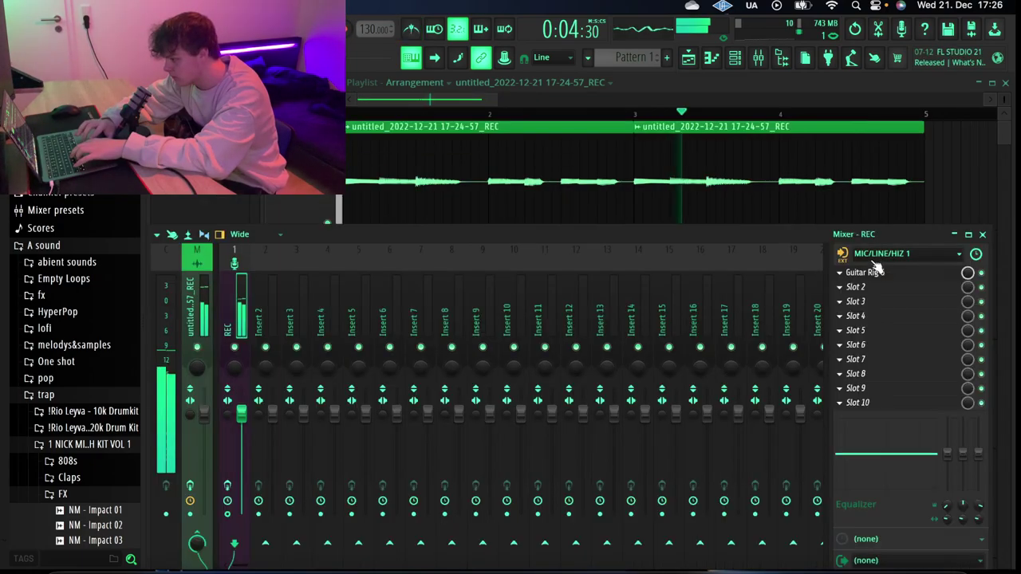
pyautogui.click(864, 272)
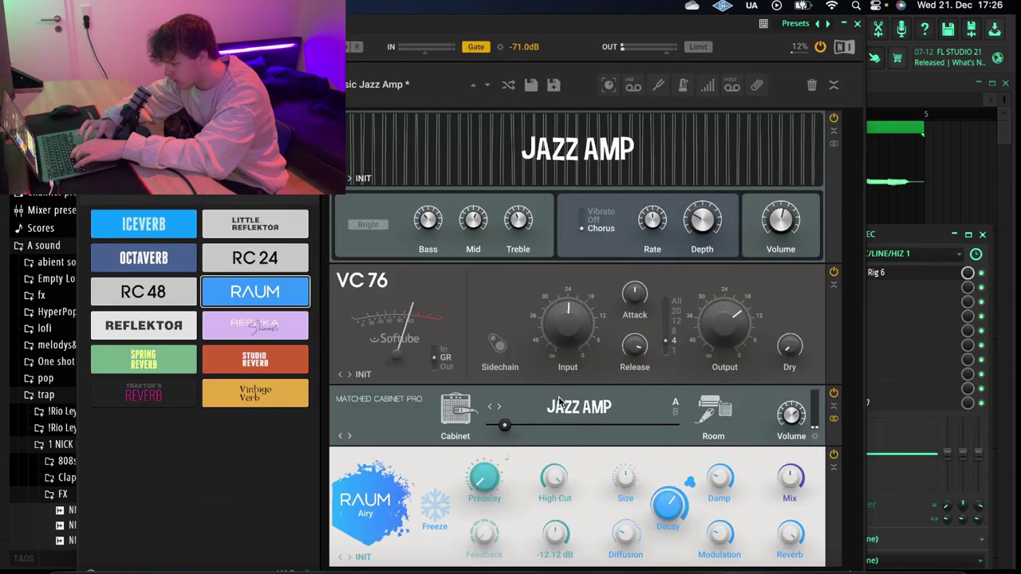
pyautogui.moveTo(664, 504)
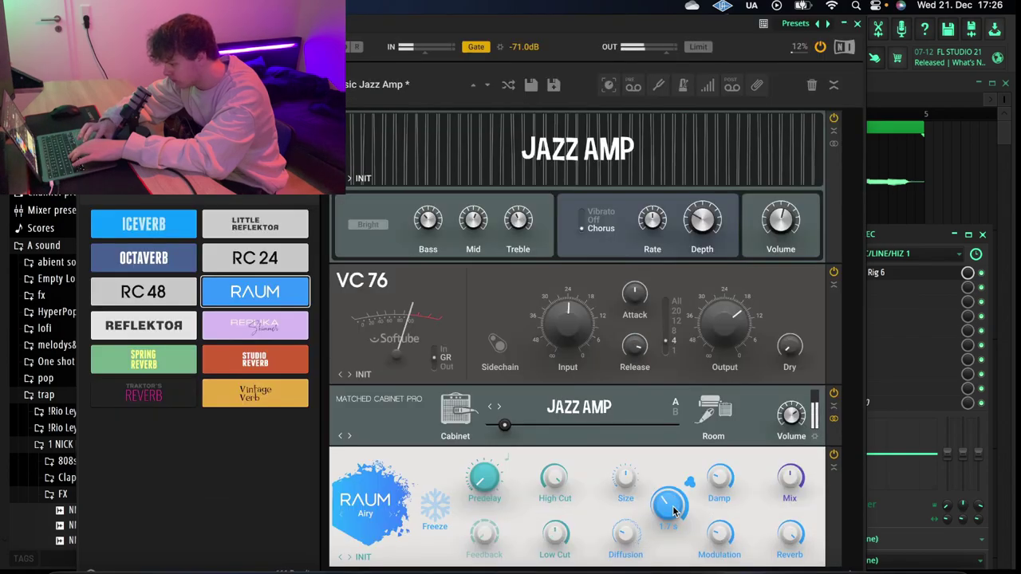
pyautogui.moveTo(791, 495)
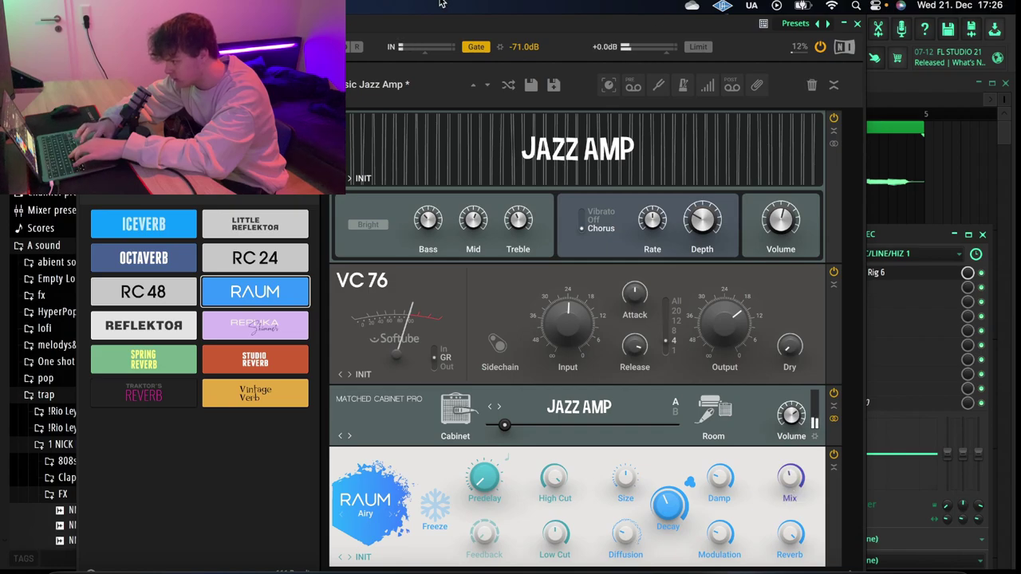
# - Add Fruity parametric EQ 2 to slot 2 of the REC mixer track, after Guitar Rig 6
pyautogui.click(874, 272)
pyautogui.moveTo(909, 255)
pyautogui.click(720, 92)
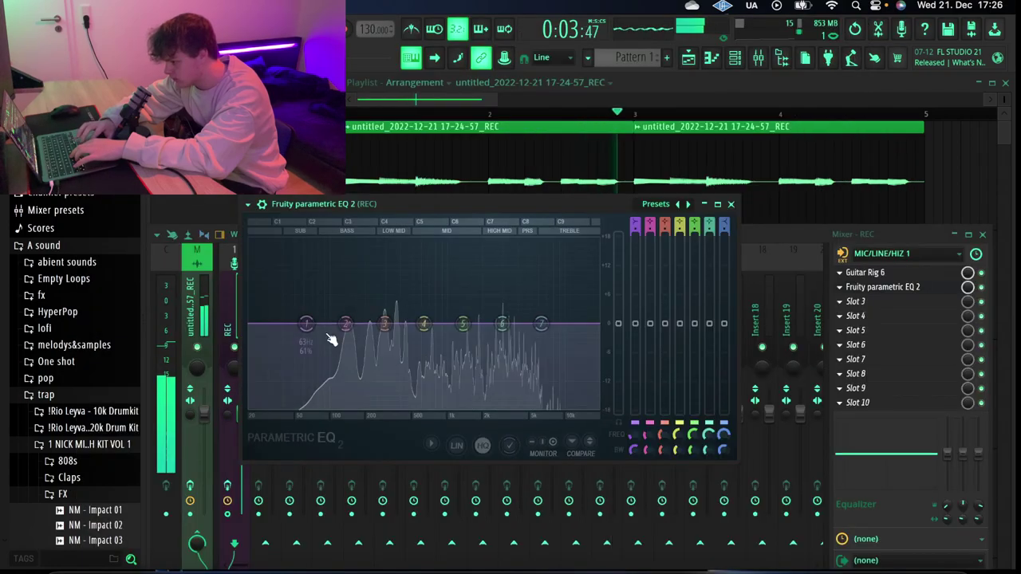
pyautogui.click(730, 204)
# - Stop playback and load the "reverb to go" user preset in Guitar Rig 6 for a second guitar layer
pyautogui.click(865, 272)
pyautogui.press('space')
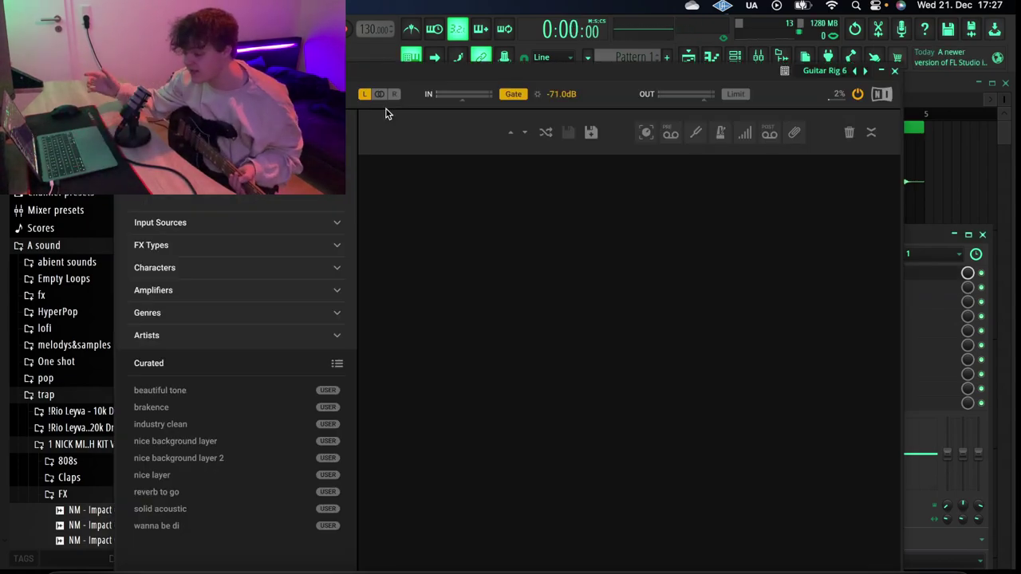
pyautogui.click(191, 496)
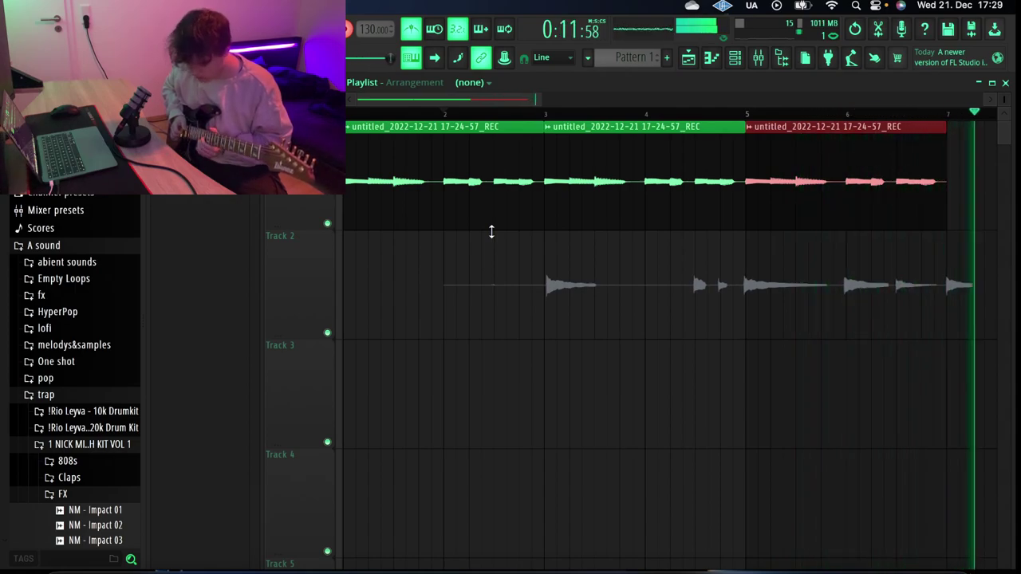
# - Finish the guitar recording on Track 2 and open the new clip in the time warper
pyautogui.press('space')
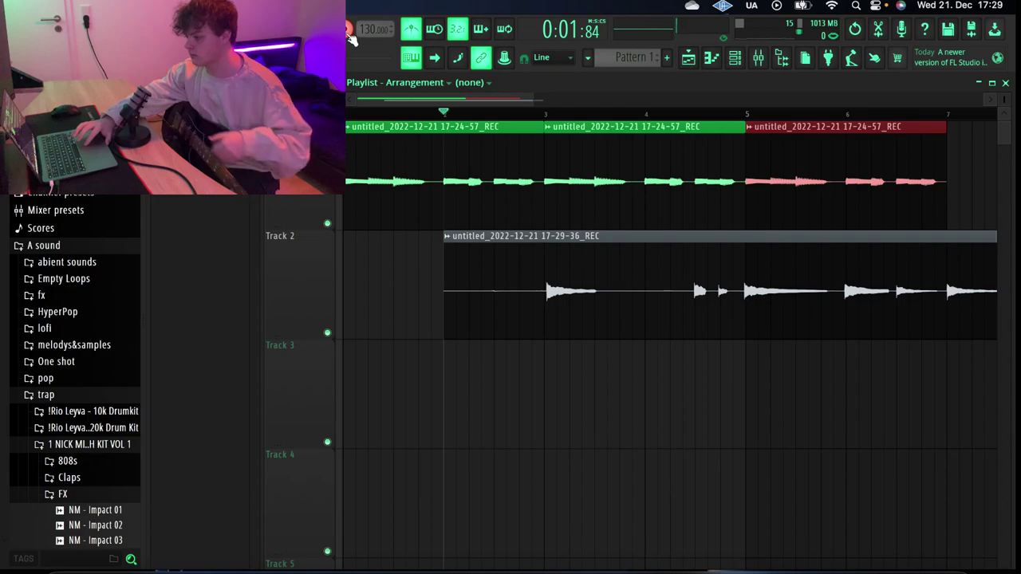
pyautogui.doubleClick(547, 317)
pyautogui.rightClick(481, 440)
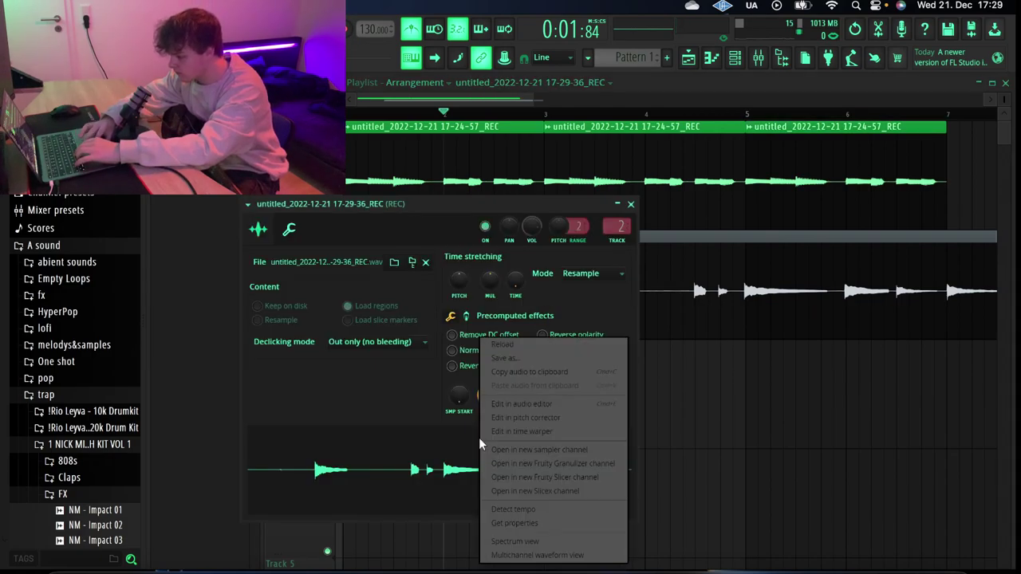
pyautogui.click(494, 432)
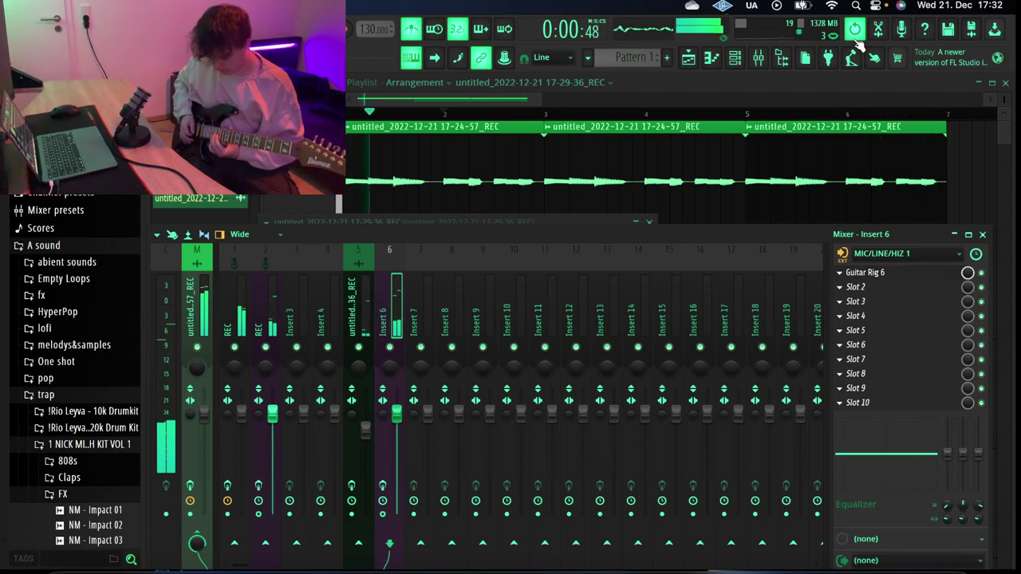
# - Try to record another guitar part from mixer track 6 into the playlist as an audio clip, and force quit FL Studio
pyautogui.press('r')
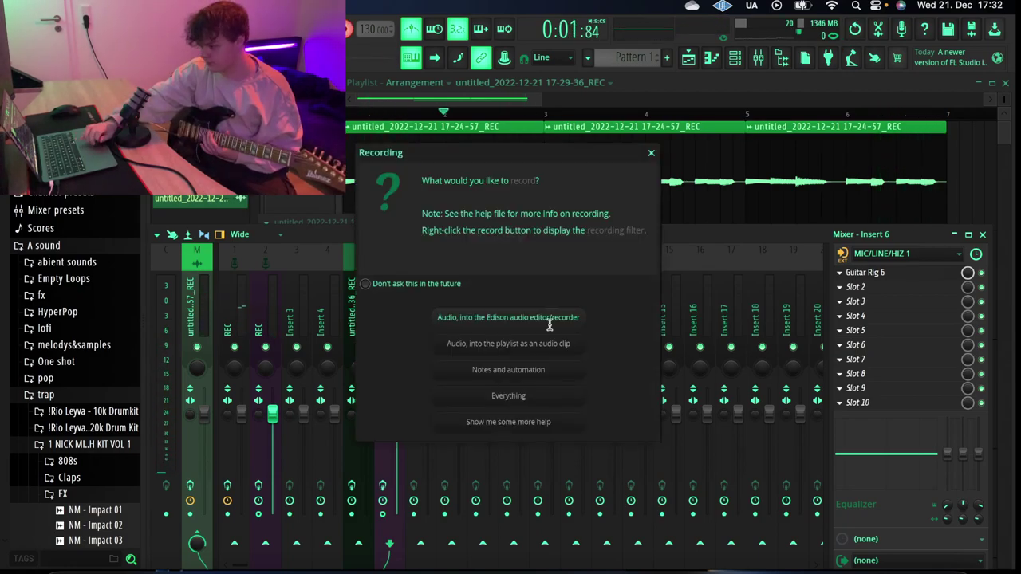
pyautogui.click(550, 344)
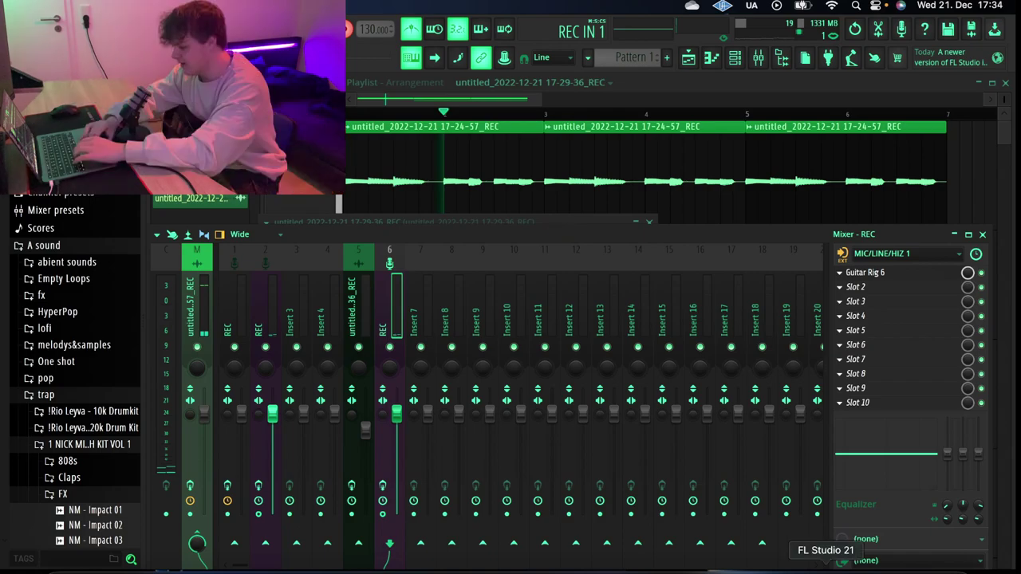
pyautogui.rightClick(979, 569)
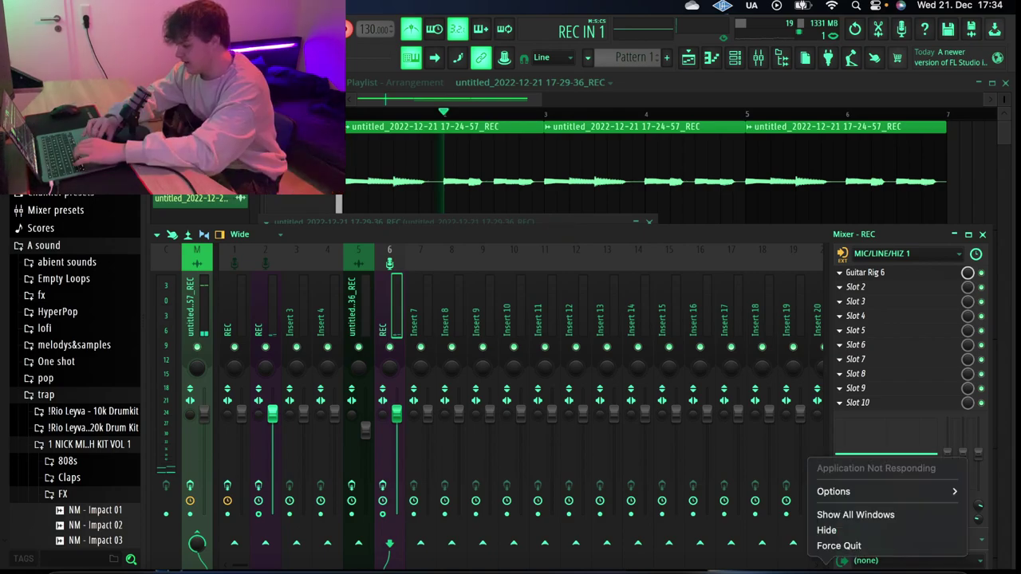
pyautogui.click(837, 546)
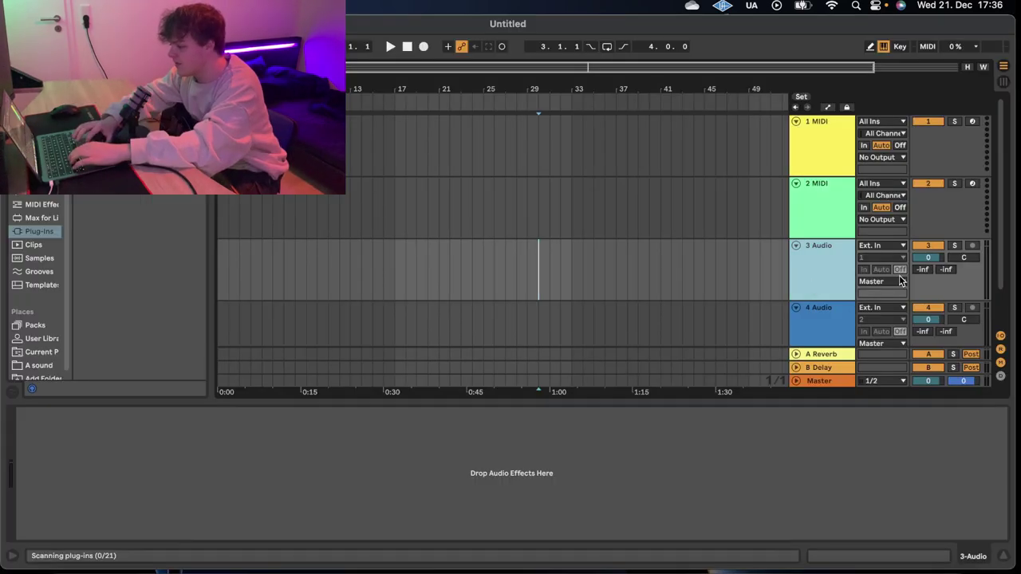
# - In Ableton Live, set the 3 Audio track's external input to channel 3, arm it and load Guitar Rig 6 FX on it
pyautogui.click(888, 259)
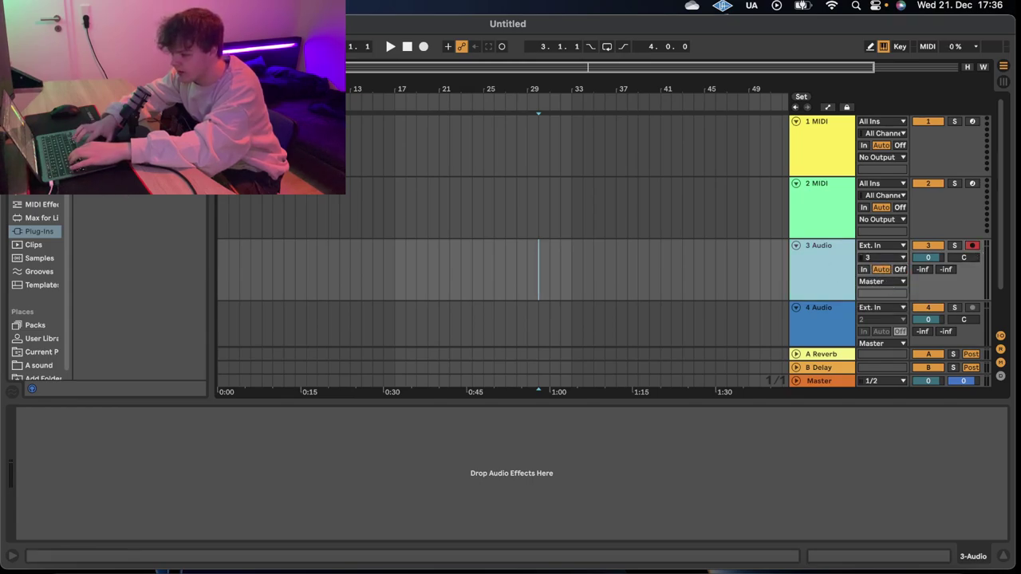
pyautogui.scroll(2, 107, 200)
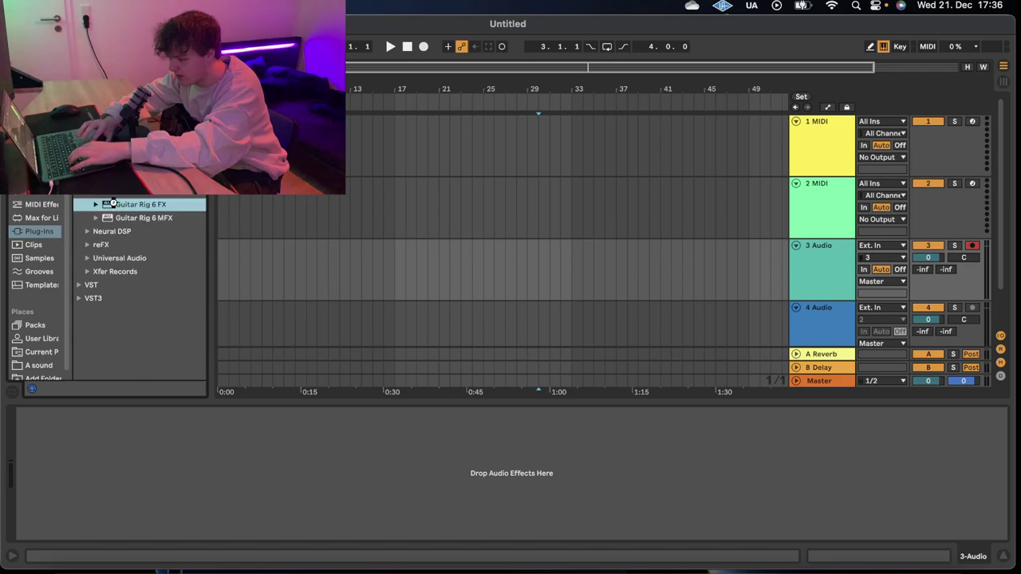
pyautogui.doubleClick(111, 203)
pyautogui.click(84, 370)
pyautogui.click(289, 11)
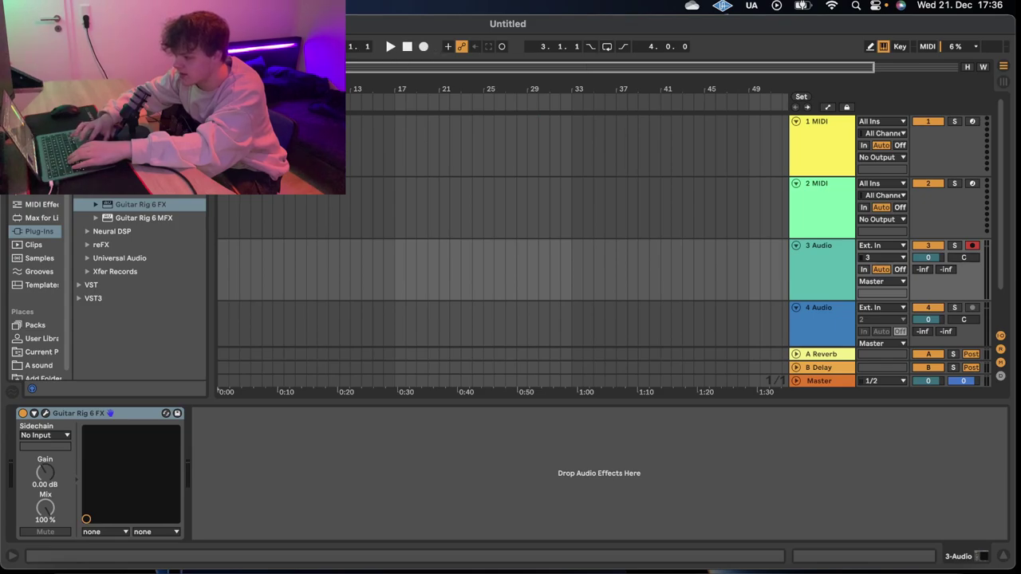
# - Record a guitar take on the 3 Audio track and select the recorded clip
pyautogui.click(423, 46)
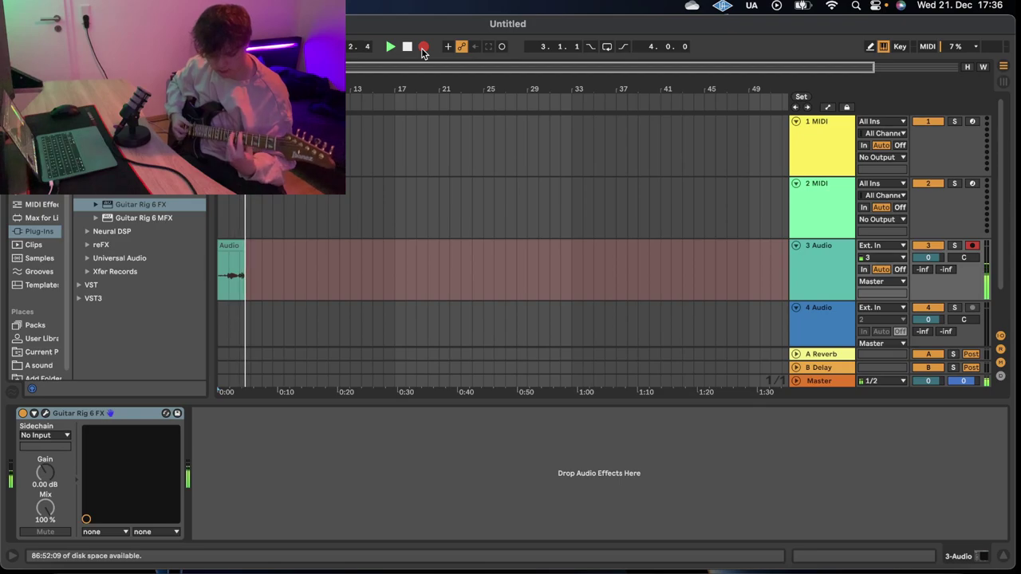
pyautogui.press('space')
pyautogui.click(232, 242)
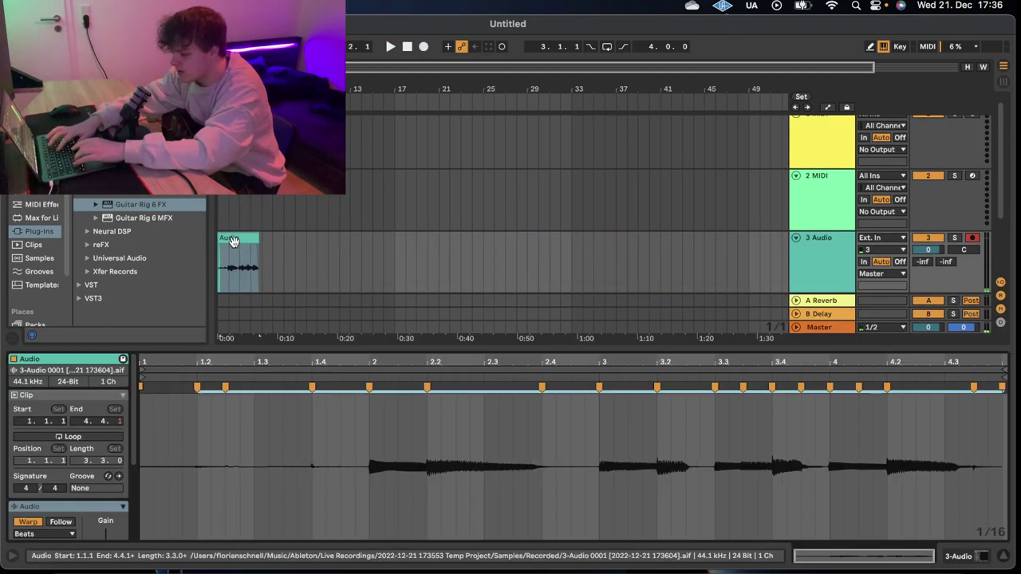
# - Trim the recorded clip's start to 2.1.1, set its warp mode to Pro and play it back
pyautogui.moveTo(219, 239); pyautogui.dragTo(230, 239)
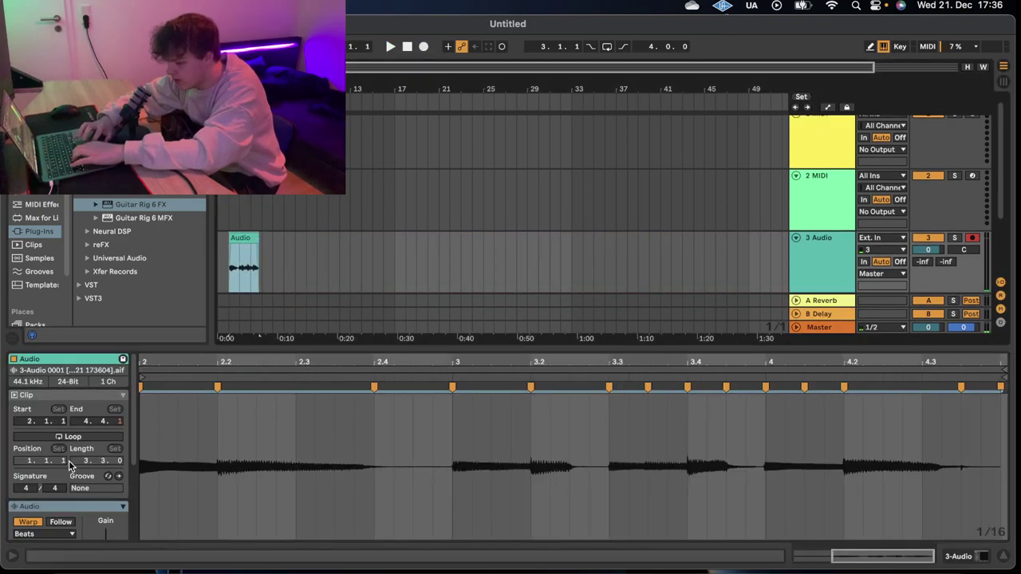
pyautogui.click(44, 533)
pyautogui.click(36, 523)
pyautogui.press('space')
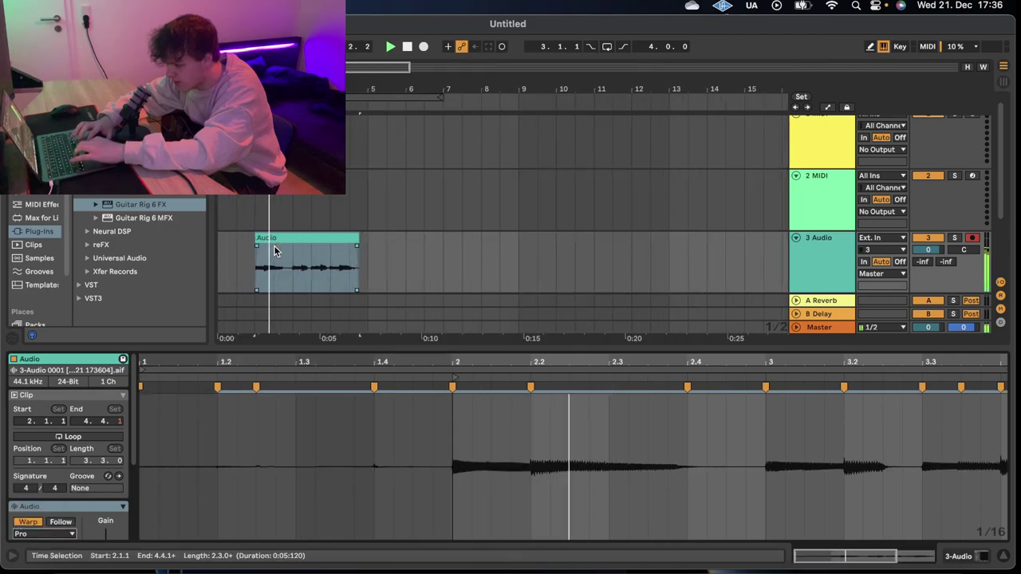
# - Move the trimmed two-bar guitar clip to bar 1 on 3 Audio and duplicate it twice in a row
pyautogui.press('+')
pyautogui.press('+')
pyautogui.moveTo(351, 239); pyautogui.dragTo(264, 239)
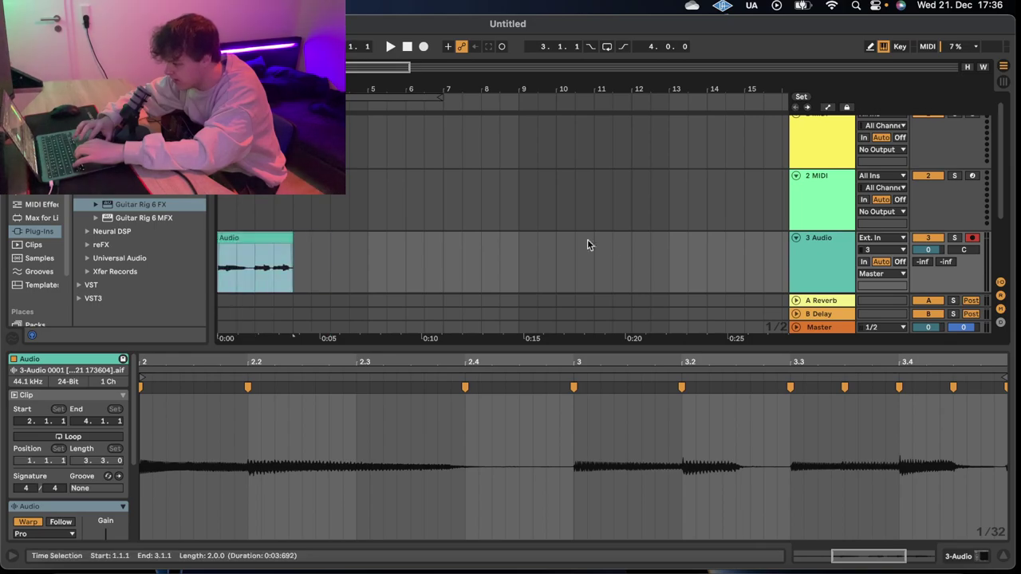
pyautogui.press('super+d')
pyautogui.press('super+d')
# - Duplicate the 3 Audio track and delete the guitar clips from the copy
pyautogui.press('super+t')
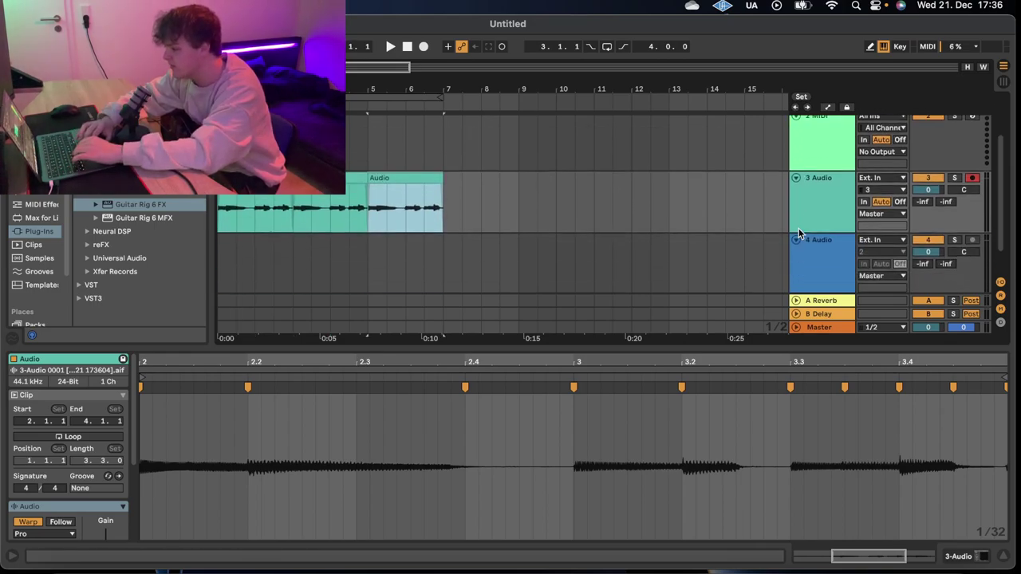
pyautogui.rightClick(828, 181)
pyautogui.click(844, 208)
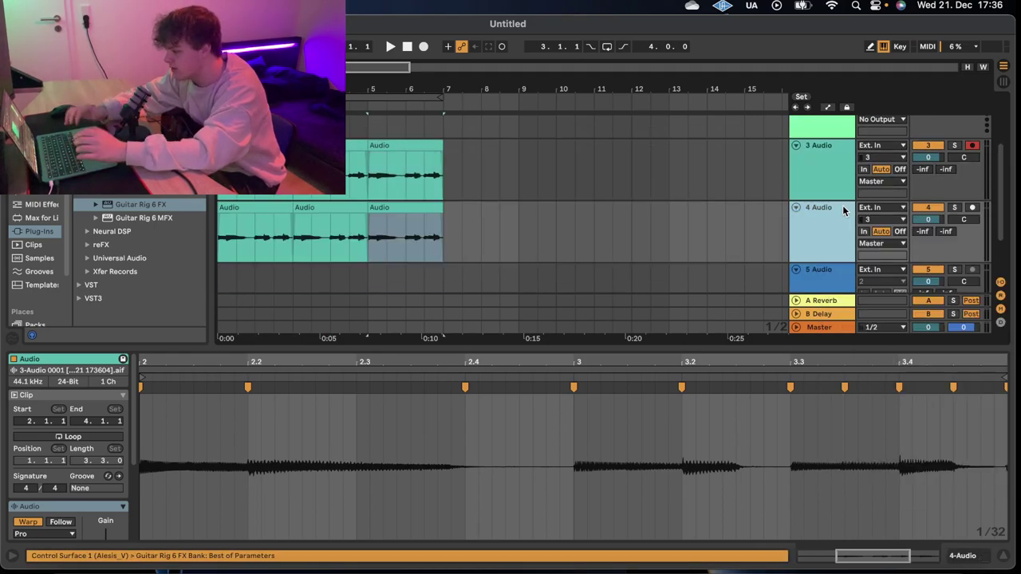
pyautogui.moveTo(614, 246); pyautogui.dragTo(217, 248)
pyautogui.press('Delete')
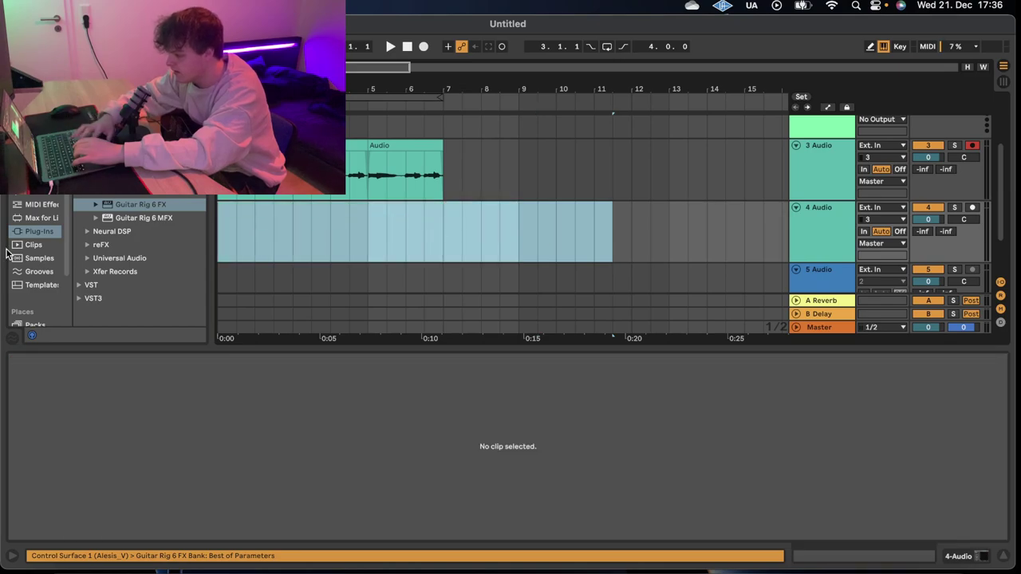
# - Arm the 4 Audio track, record a second guitar take from bar 2 and select the new clip
pyautogui.click(972, 207)
pyautogui.click(255, 232)
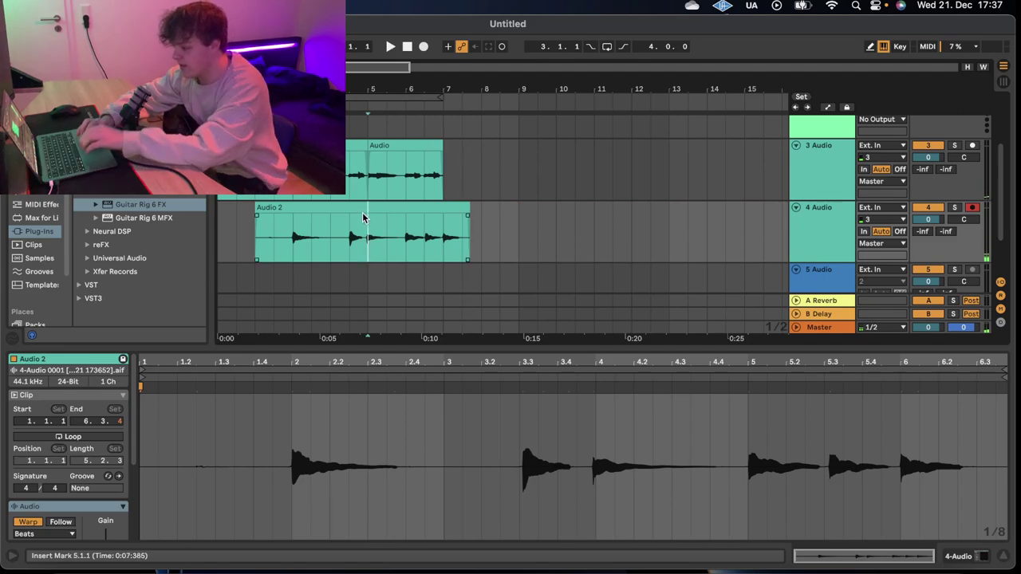
pyautogui.click(362, 208)
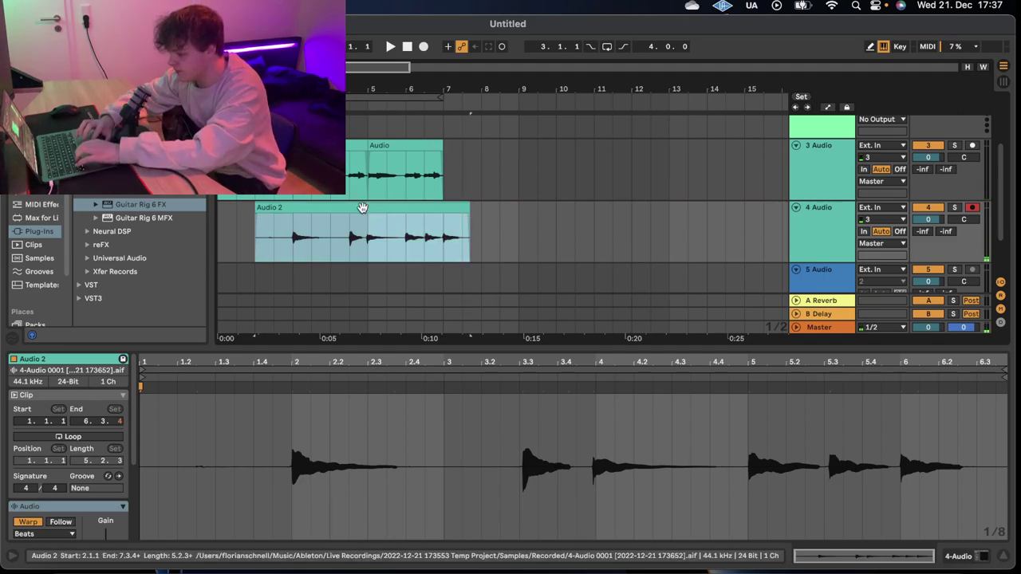
# - Trim the Audio 2 clip to run from bar 3 to bar 7 and set its warp mode to Pro
pyautogui.moveTo(257, 216); pyautogui.dragTo(289, 211)
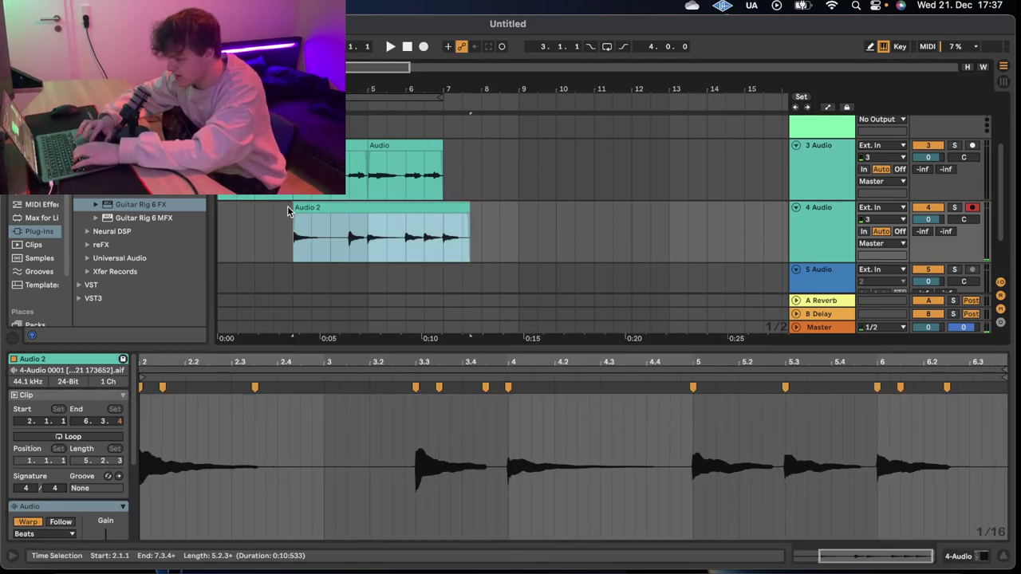
pyautogui.click(52, 534)
pyautogui.click(40, 531)
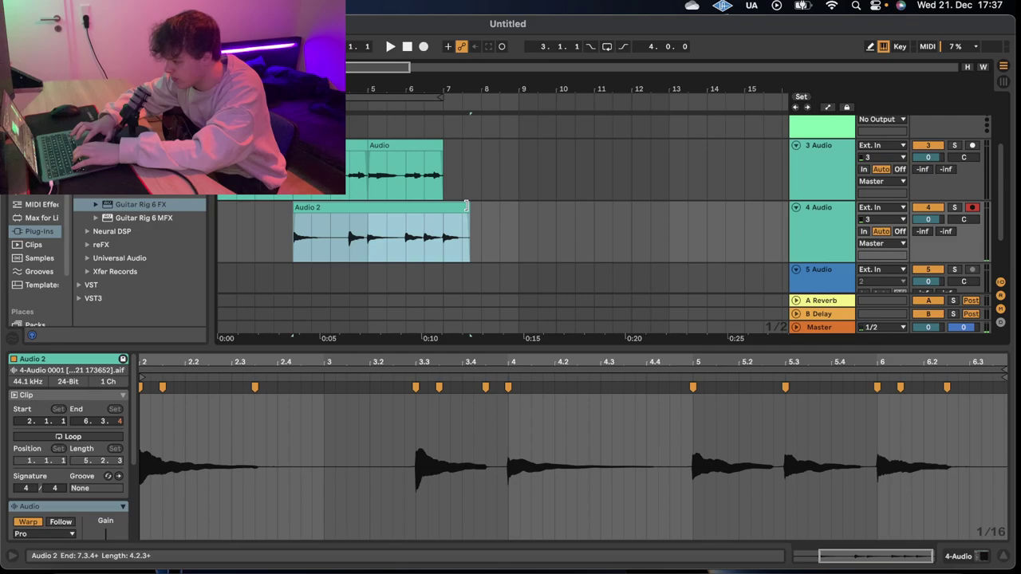
pyautogui.moveTo(470, 214); pyautogui.dragTo(444, 214)
pyautogui.click(447, 240)
# - Choose the "reverb to go" preset in 4 Audio's Guitar Rig, and duplicate the track without its clip
pyautogui.click(110, 413)
pyautogui.click(79, 439)
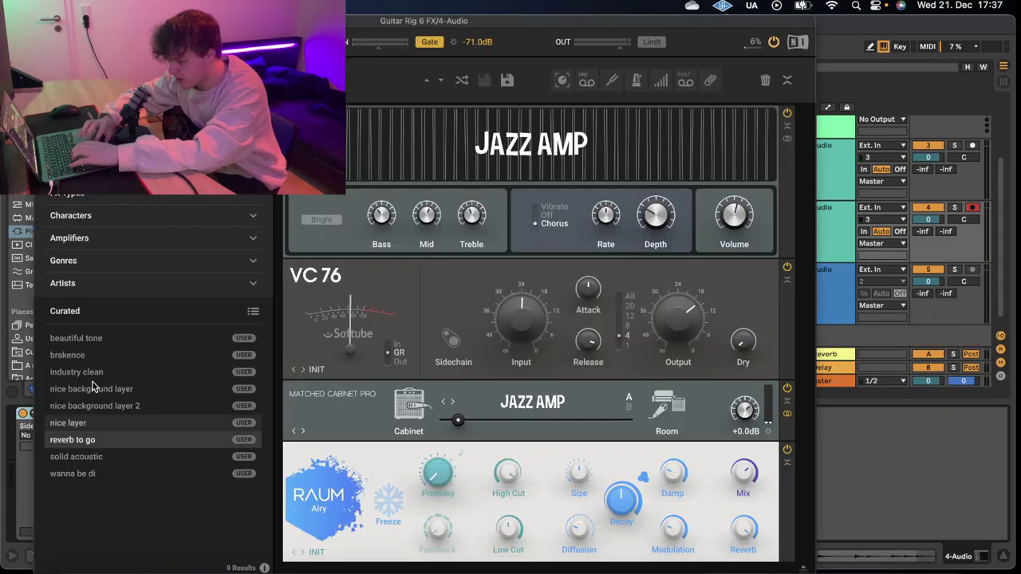
pyautogui.rightClick(829, 213)
pyautogui.click(870, 250)
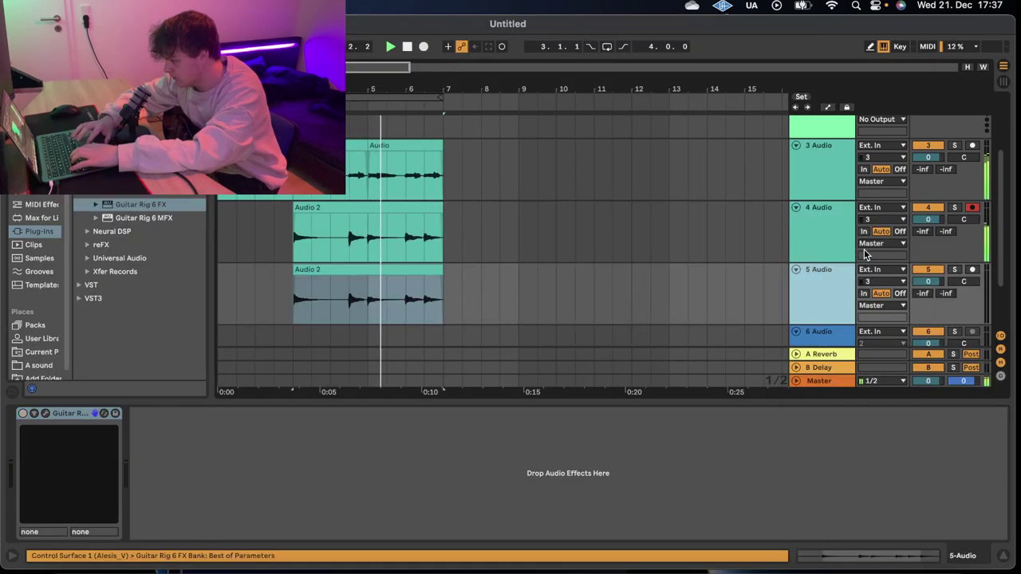
pyautogui.press('Delete')
# - Record a third guitar take on 5 Audio from bar 2 and change the new clip's warp mode
pyautogui.click(276, 276)
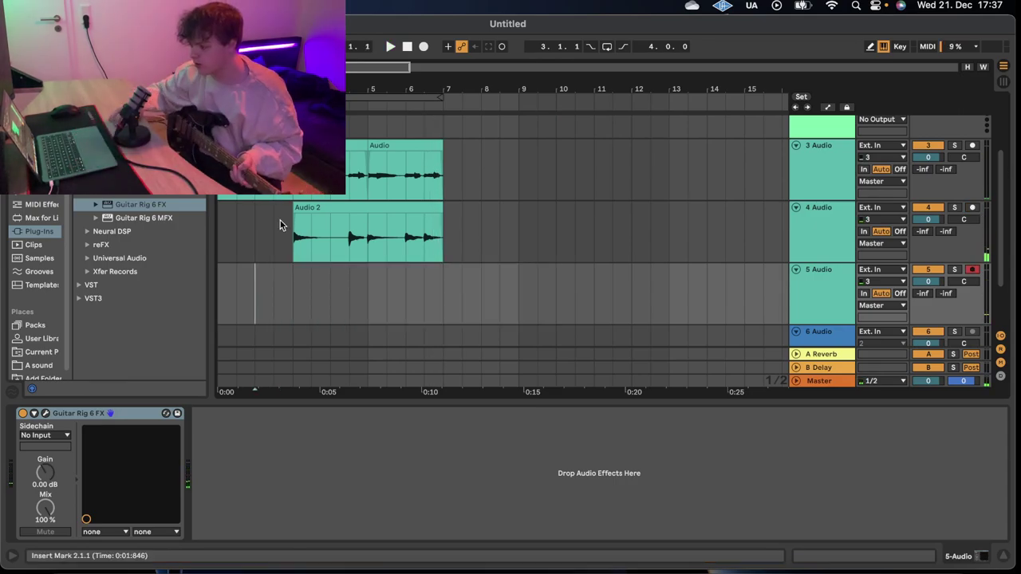
pyautogui.click(424, 46)
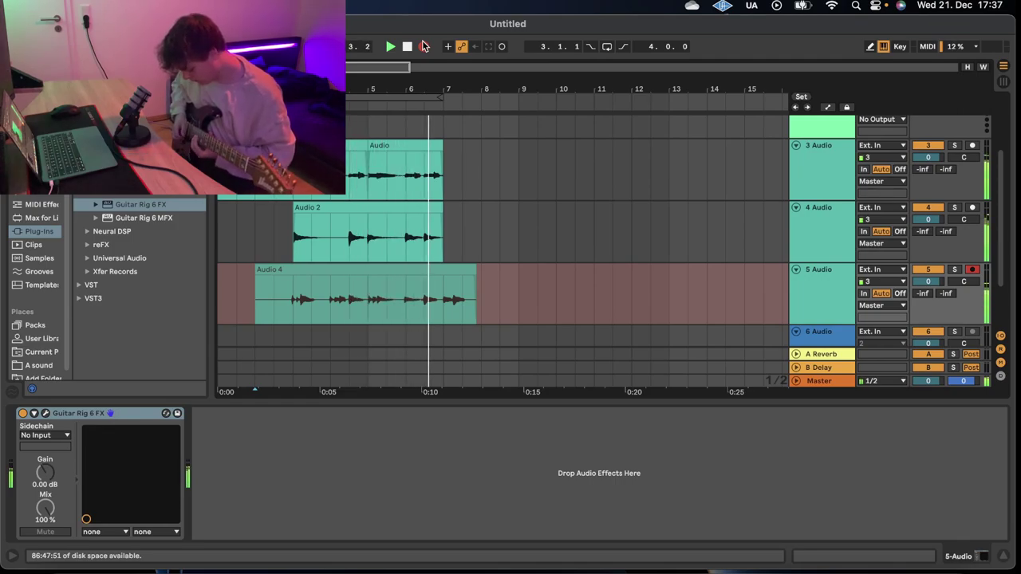
pyautogui.press('space')
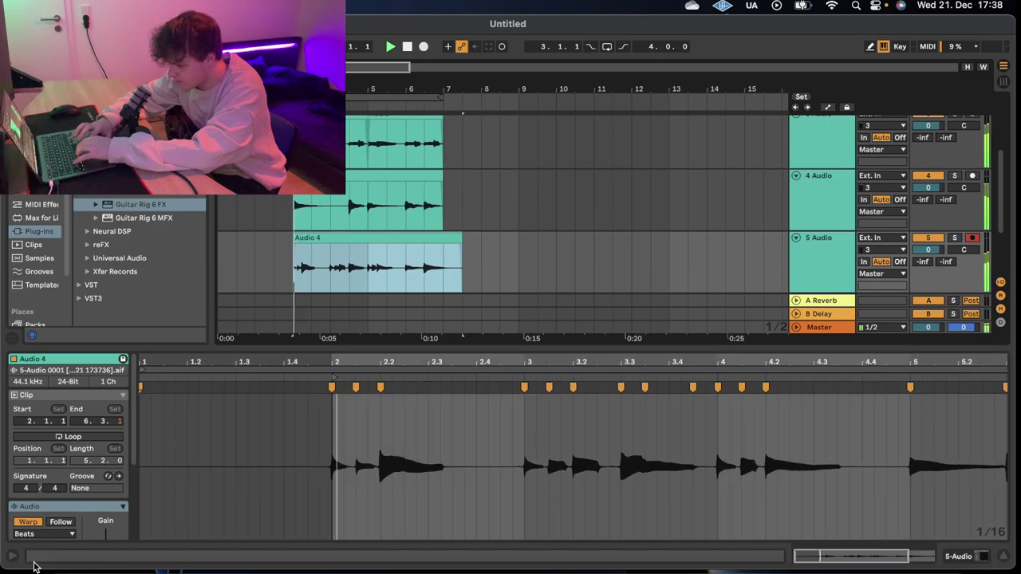
pyautogui.click(44, 534)
pyautogui.click(46, 521)
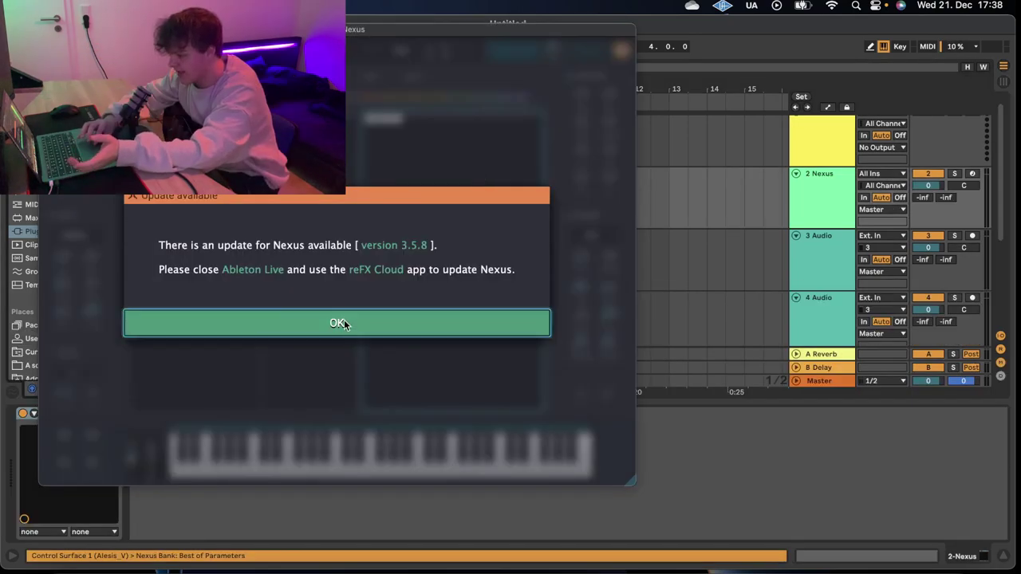
# - Dismiss the Nexus update notice and add a Raum reverb after the cabinet in 3 Audio's Guitar Rig chain
pyautogui.click(338, 319)
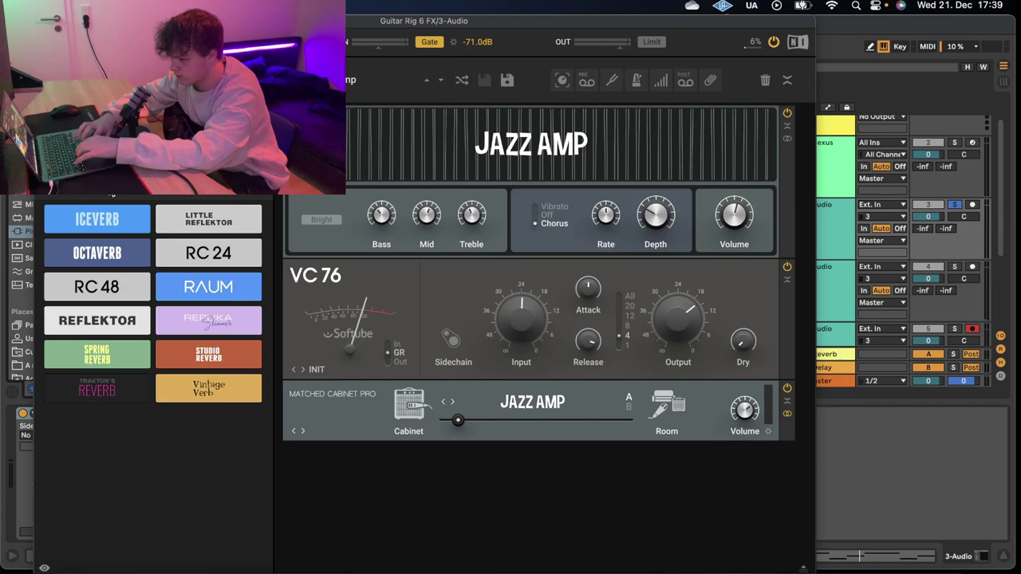
pyautogui.moveTo(209, 286); pyautogui.dragTo(519, 401)
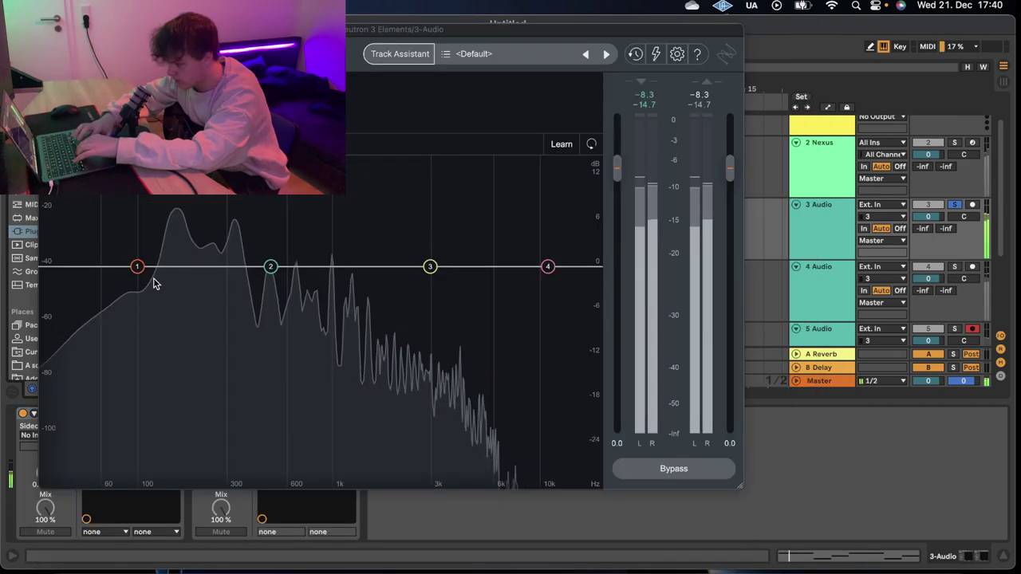
# - Lower EQ band 1 and raise its frequency in Neutron 3 Elements on 3 Audio, and reposition the Audio 4 clip
pyautogui.moveTo(136, 266); pyautogui.dragTo(186, 317)
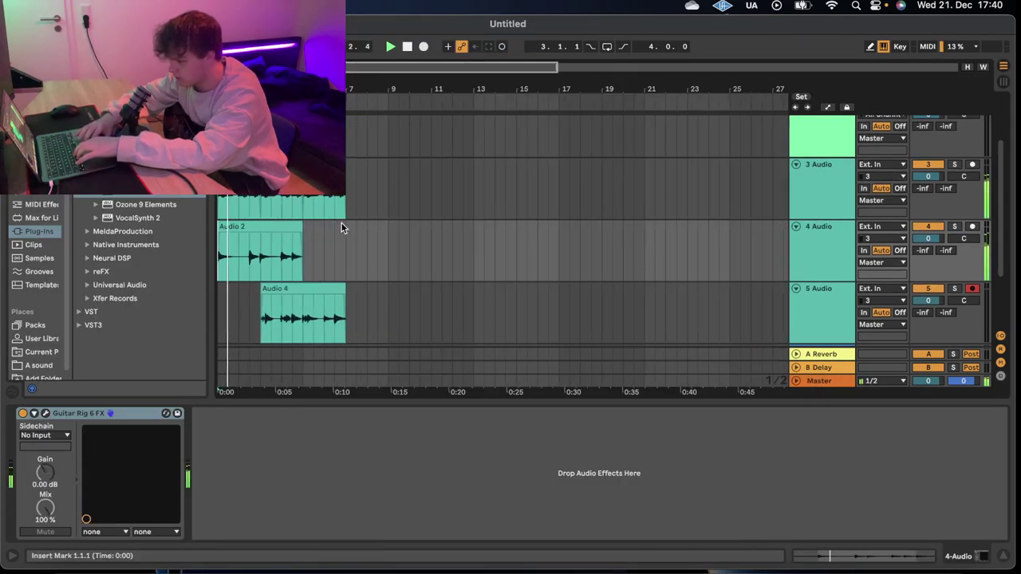
pyautogui.moveTo(316, 295); pyautogui.dragTo(348, 284)
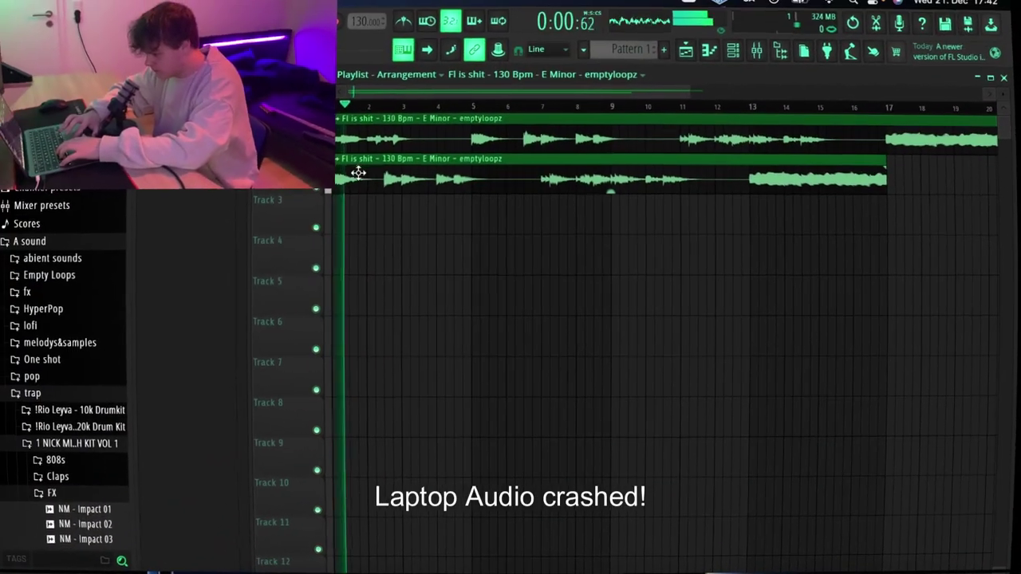
# - In FL Studio, move the loop clip on playlist track 2 and adjust the mixer volume of the #2 loop
pyautogui.moveTo(343, 185); pyautogui.dragTo(547, 227)
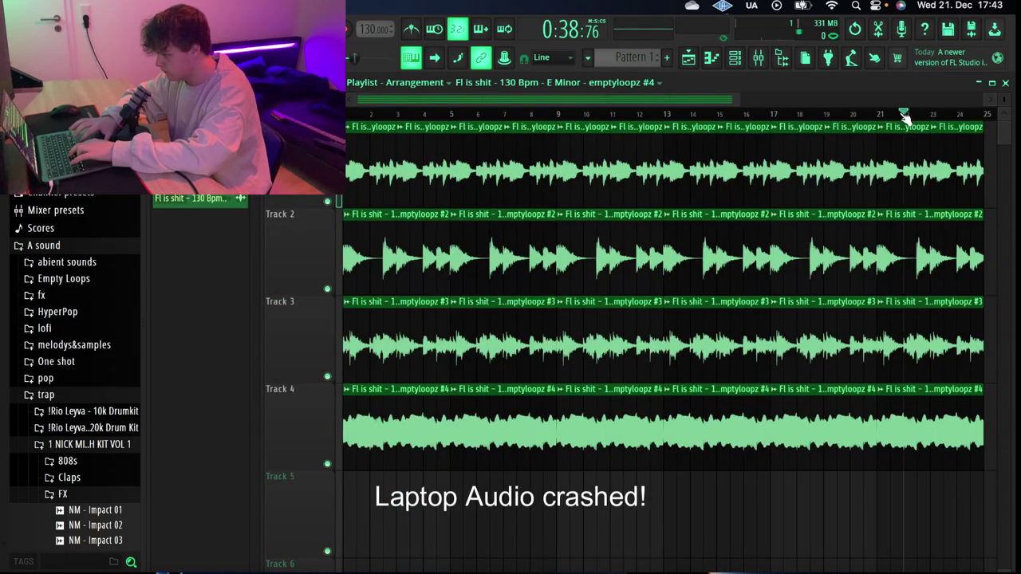
pyautogui.press('F9')
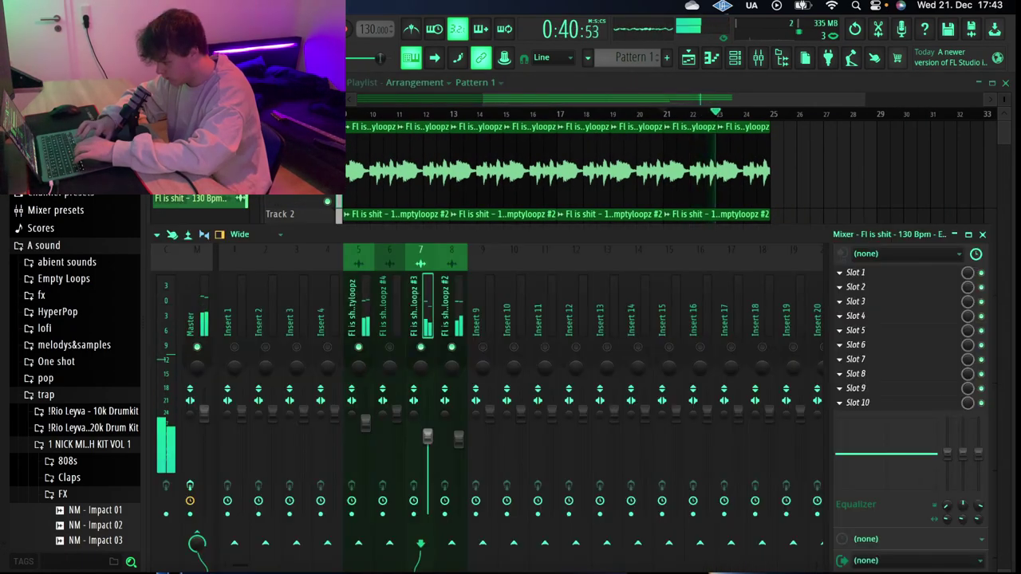
pyautogui.click(459, 440)
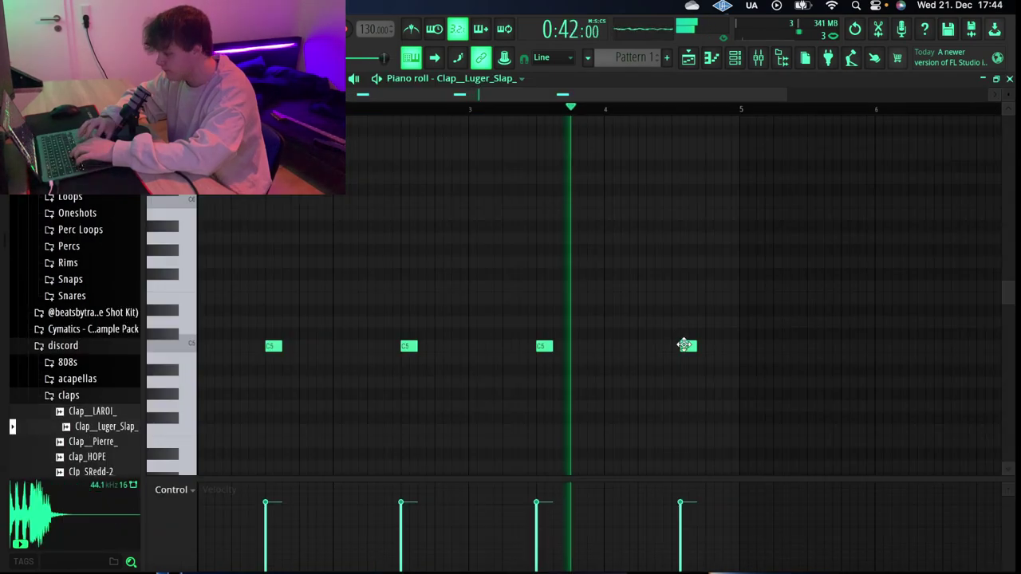
# - Move the last clap note to the third beat of bar 4, and collapse the browser's claps folder with the channel rack open
pyautogui.moveTo(684, 345); pyautogui.dragTo(677, 344)
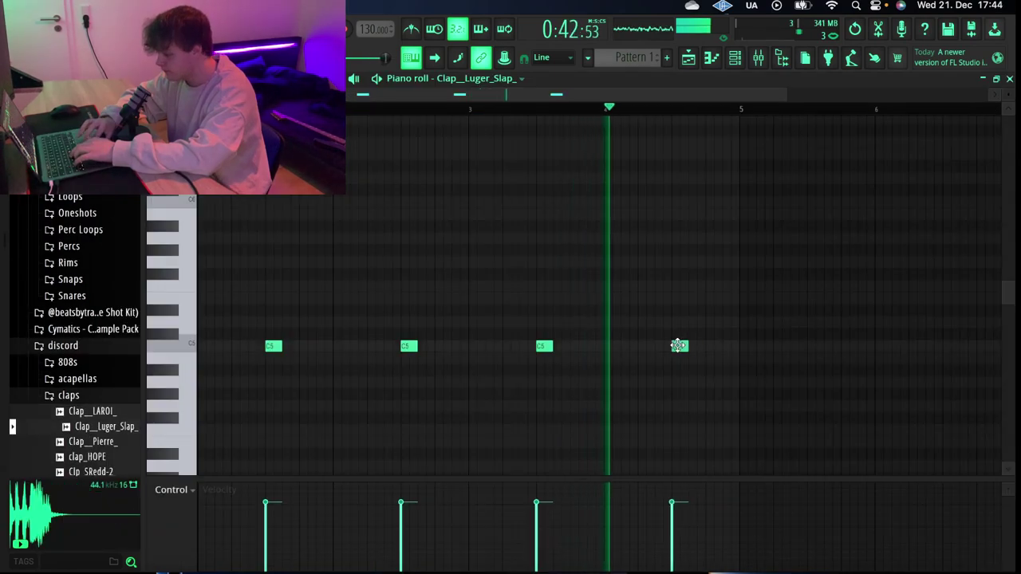
pyautogui.press('F6')
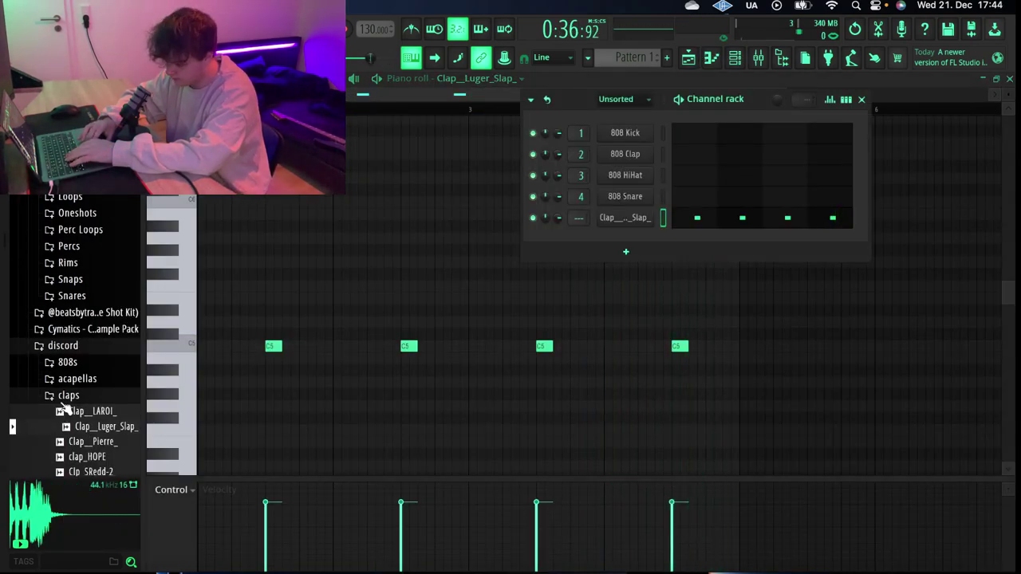
pyautogui.click(66, 395)
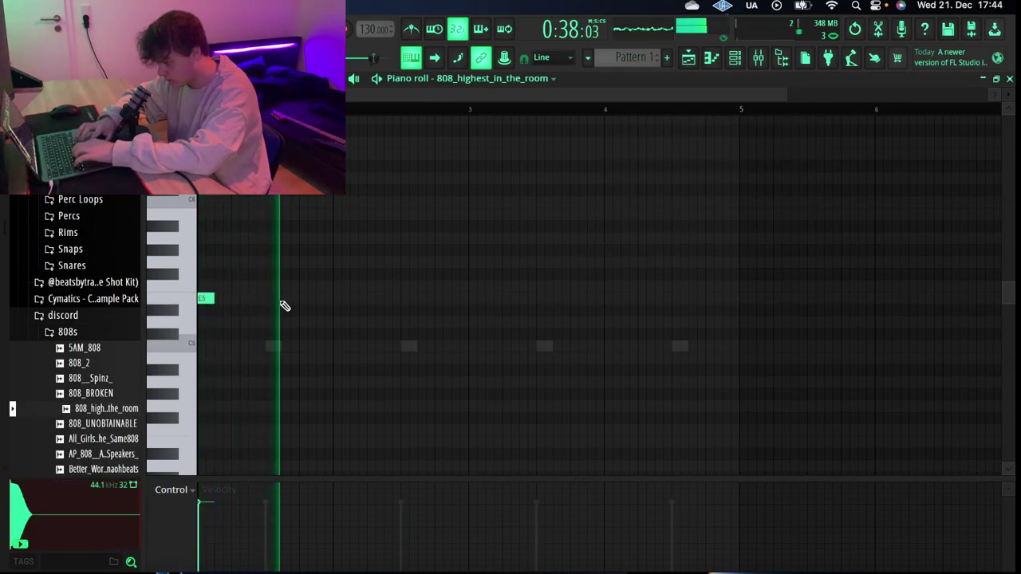
# - Audition E, C and D on the 808_highest_in_the_room sample and place C5 notes in bar 2 of its pattern
pyautogui.press('c')
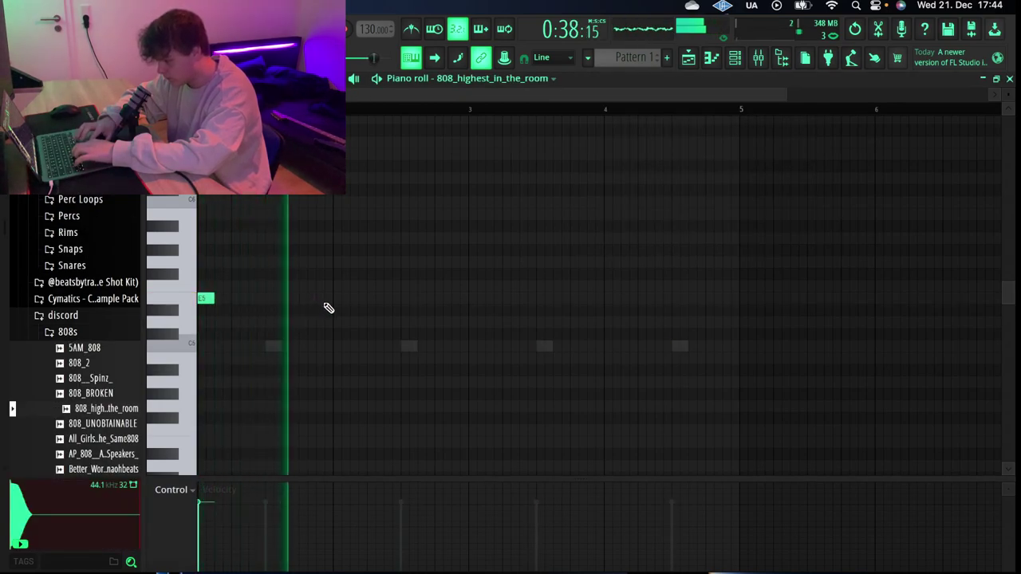
pyautogui.press('z')
pyautogui.press('x')
pyautogui.rightClick(439, 323)
pyautogui.click(390, 346)
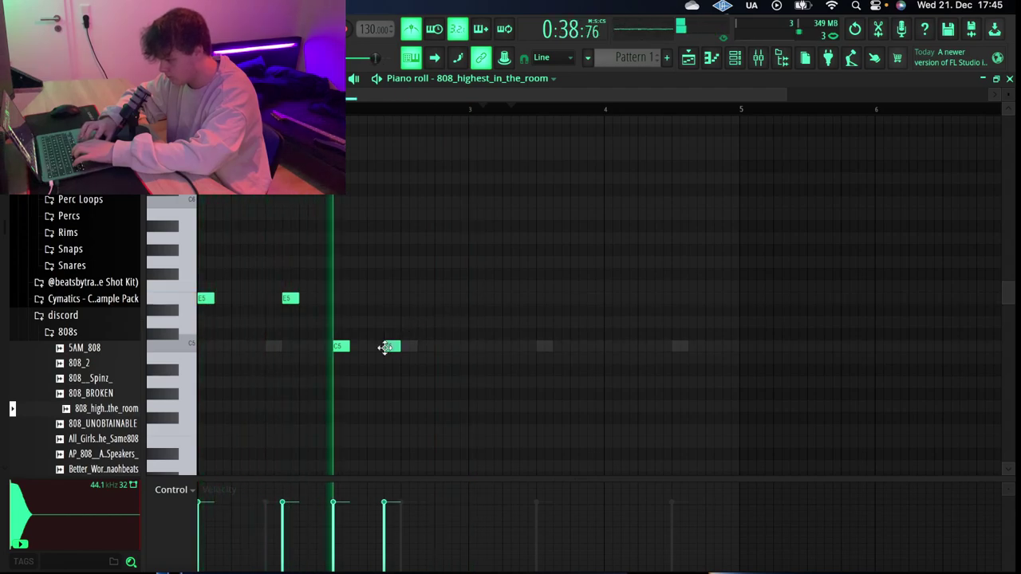
# - Add a D5 note on bar 2's third beat in the 808 pattern and duplicate the two bars into bars 3 and 4
pyautogui.press('c')
pyautogui.press('z')
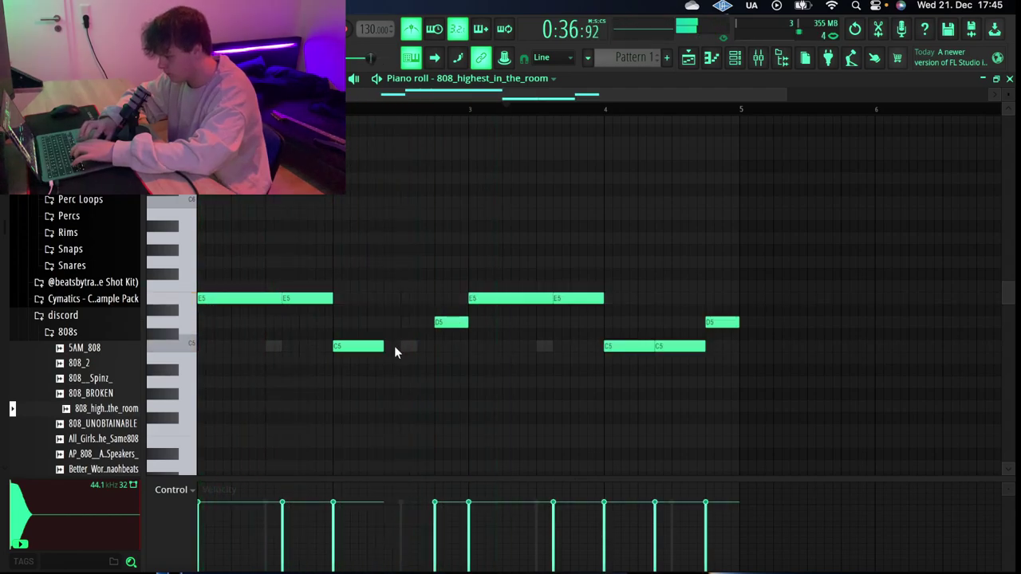
pyautogui.press('x')
pyautogui.press('x')
pyautogui.hotkey('ctrl', 'a')
pyautogui.hotkey('ctrl', 'b')
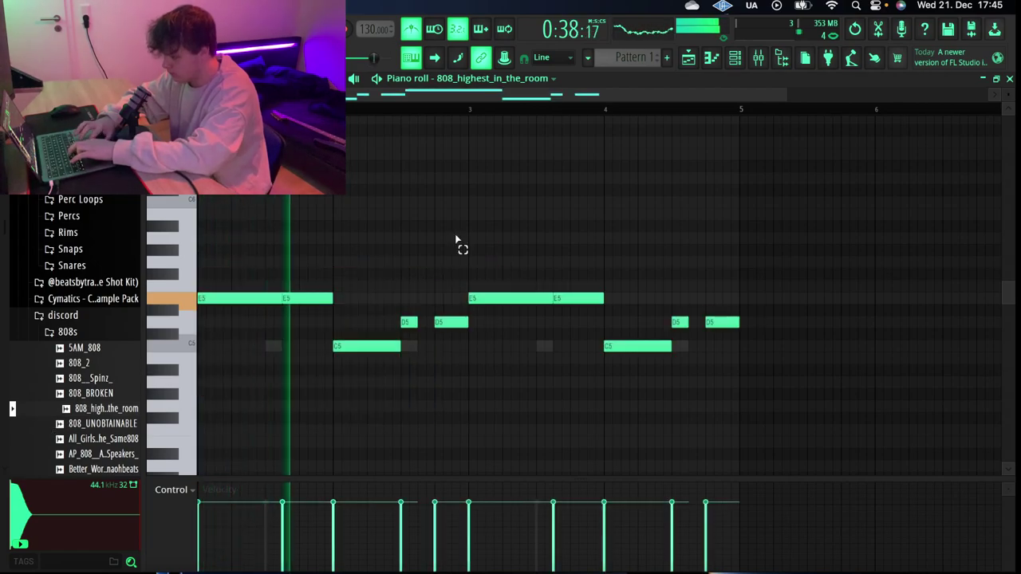
pyautogui.click(1009, 80)
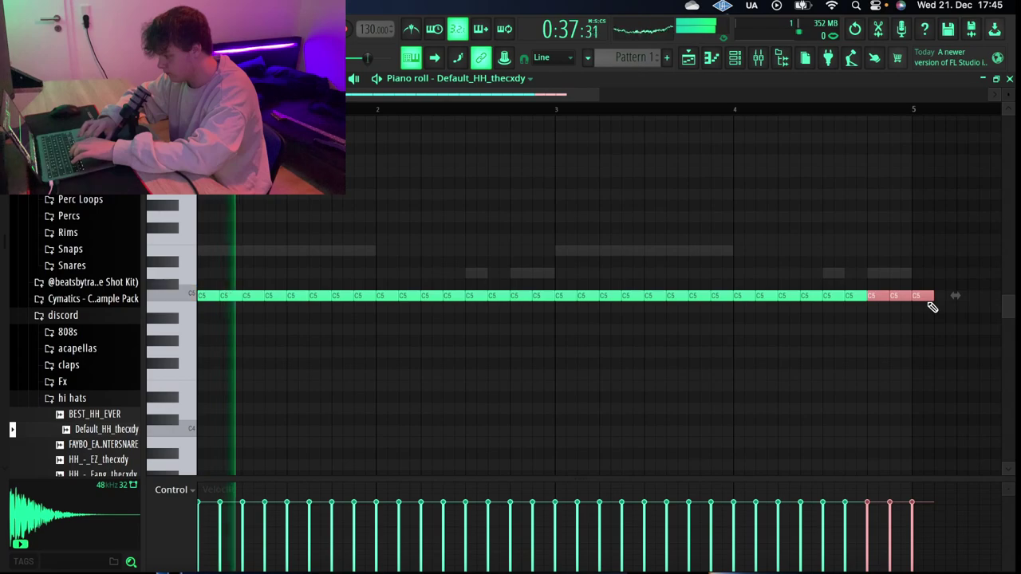
# - Chop the Default_HH_thecxdy hi-hat note on the third beat of bar 1 into a roll
pyautogui.click(291, 296)
pyautogui.hotkey('alt', 'u')
pyautogui.press('Return')
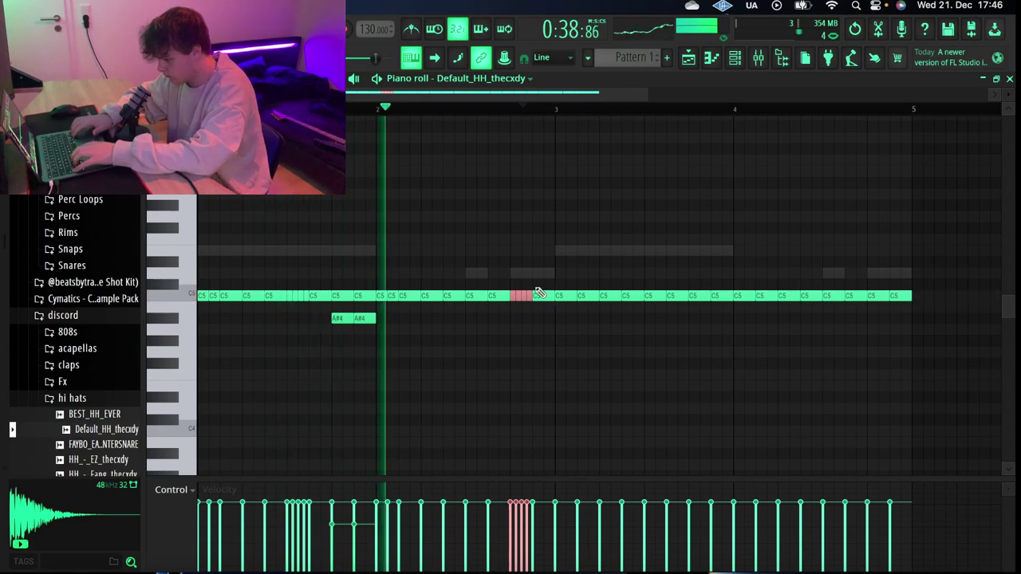
# - Lower bar 2's chopped hi-hat roll two semitones to A#4 and chop the D#5 note on bar 3's fourth beat
pyautogui.hotkey('shift', 'Down')
pyautogui.hotkey('shift', 'Down')
pyautogui.hotkey('alt', 'u')
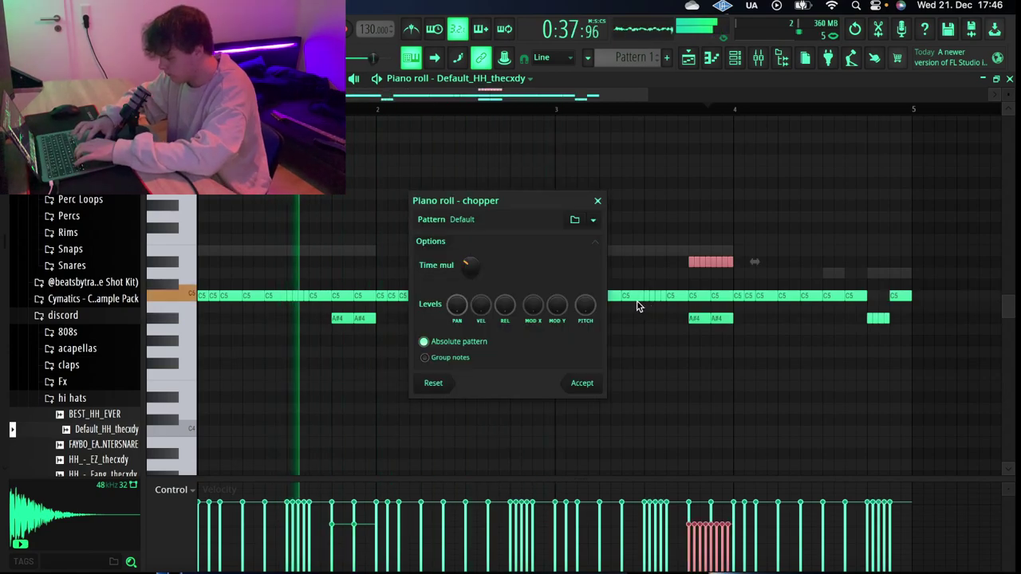
pyautogui.click(585, 382)
# - Delete notes from the D#5 hi-hat roll in bar 3 so that two separate pairs remain
pyautogui.moveTo(822, 232); pyautogui.dragTo(678, 273)
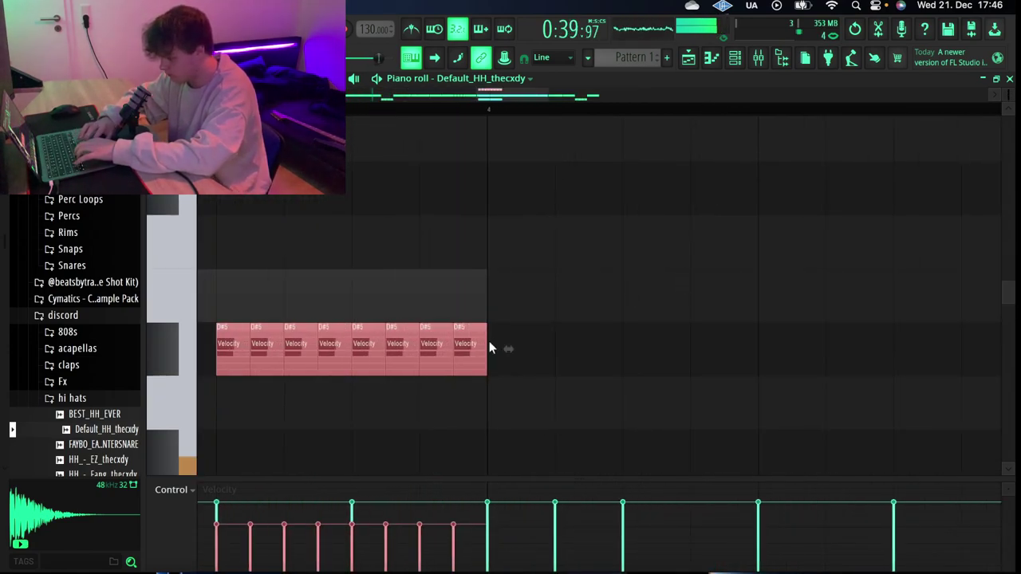
pyautogui.click(470, 350)
pyautogui.rightClick(335, 344)
pyautogui.rightClick(314, 351)
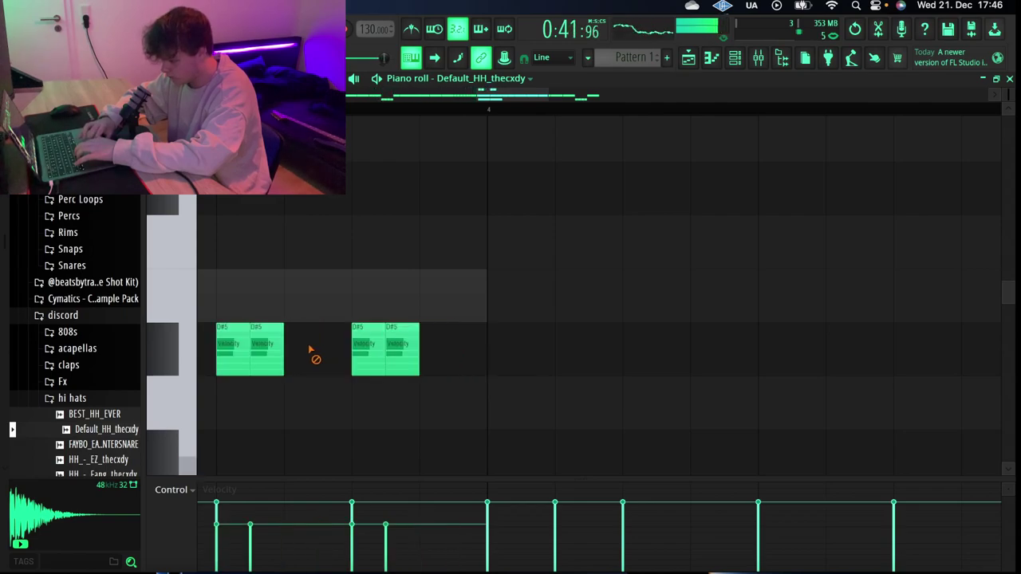
pyautogui.scroll(-3, 341, 332)
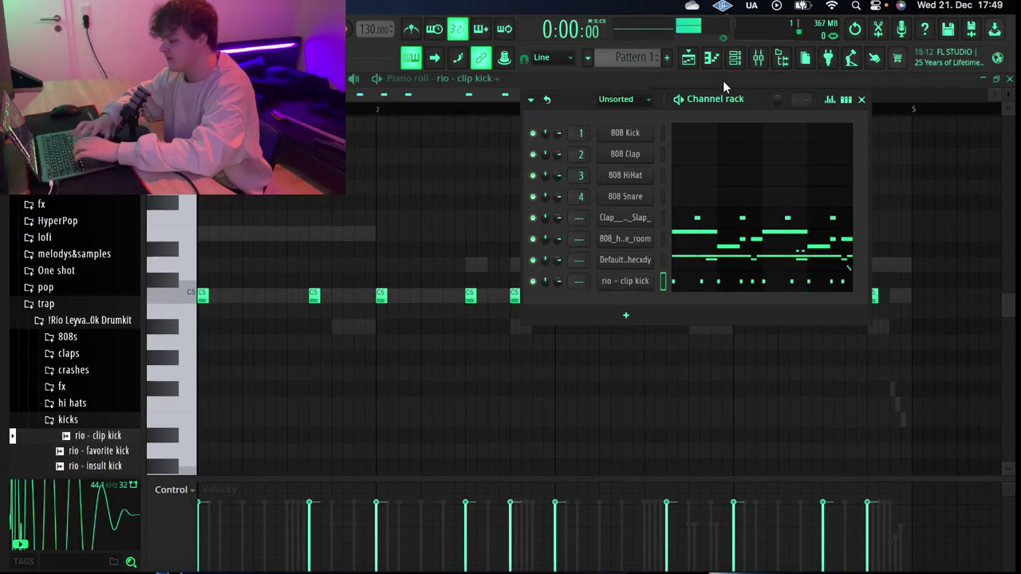
# - Route the clap, 808, hi-hat and clip kick channels to mixer tracks 9 to 12 during playback, and close the channel rack
pyautogui.press('space')
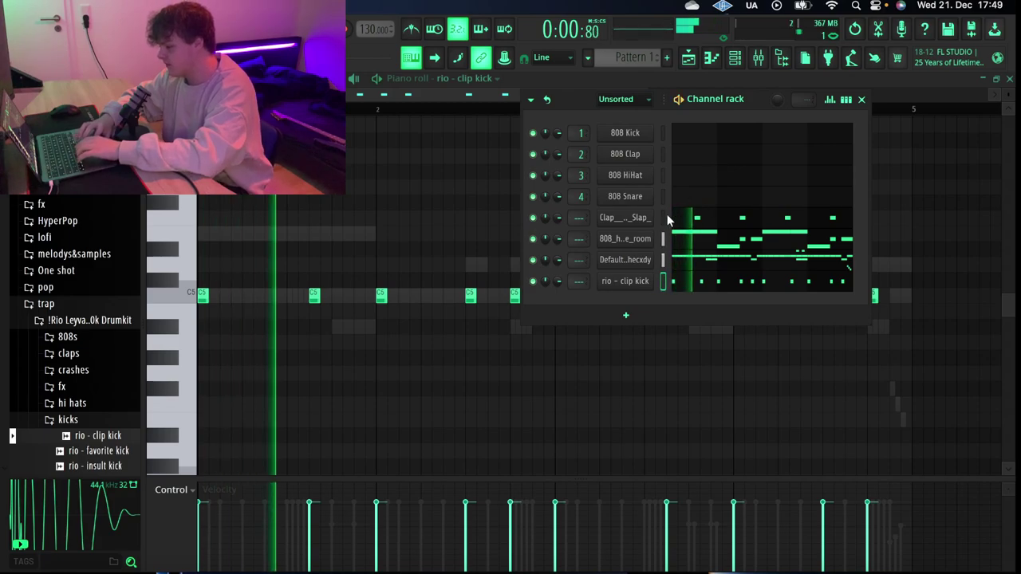
pyautogui.hotkey('ctrl', 'l')
pyautogui.press('F6')
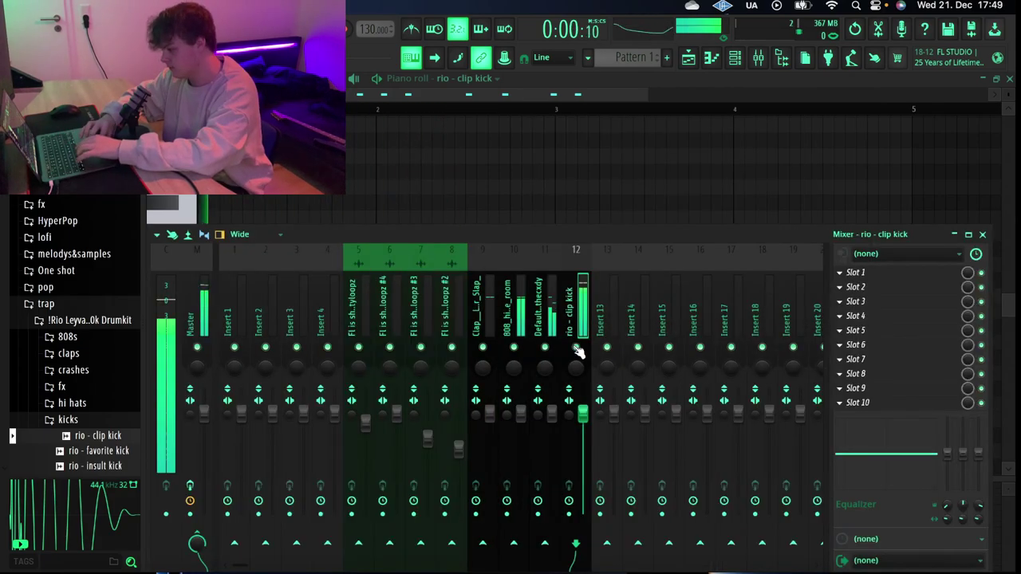
pyautogui.press('F6')
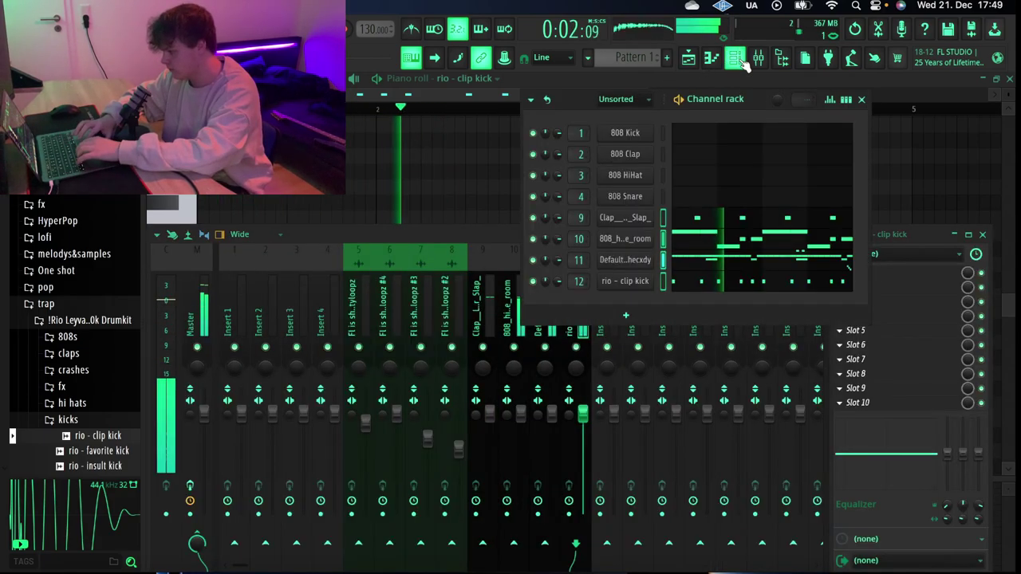
pyautogui.click(861, 98)
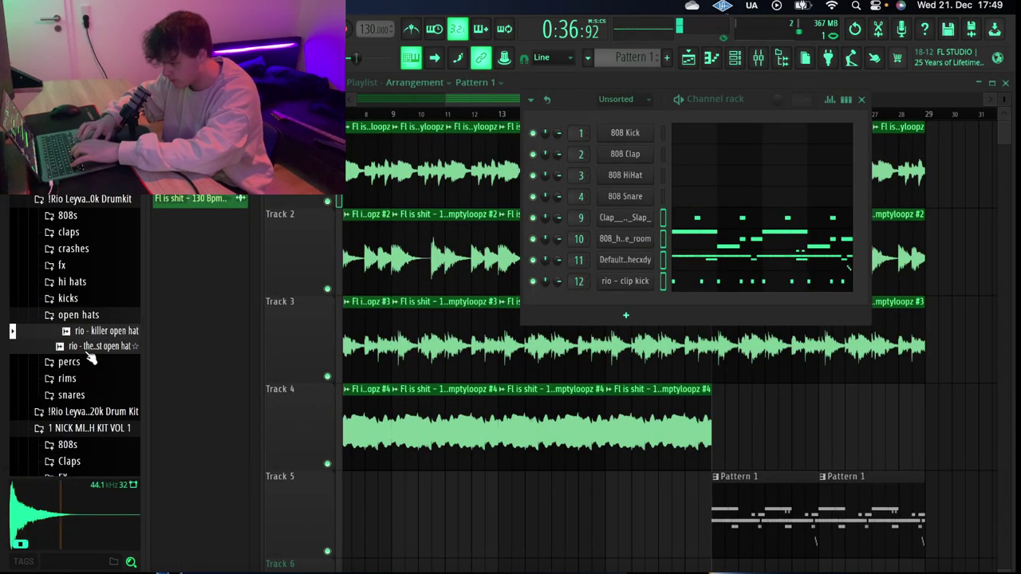
# - Add the rio - the best open hat sample with two D5 notes on bar 1's third beat and one on bar 3's third beat
pyautogui.click(91, 351)
pyautogui.press('F7')
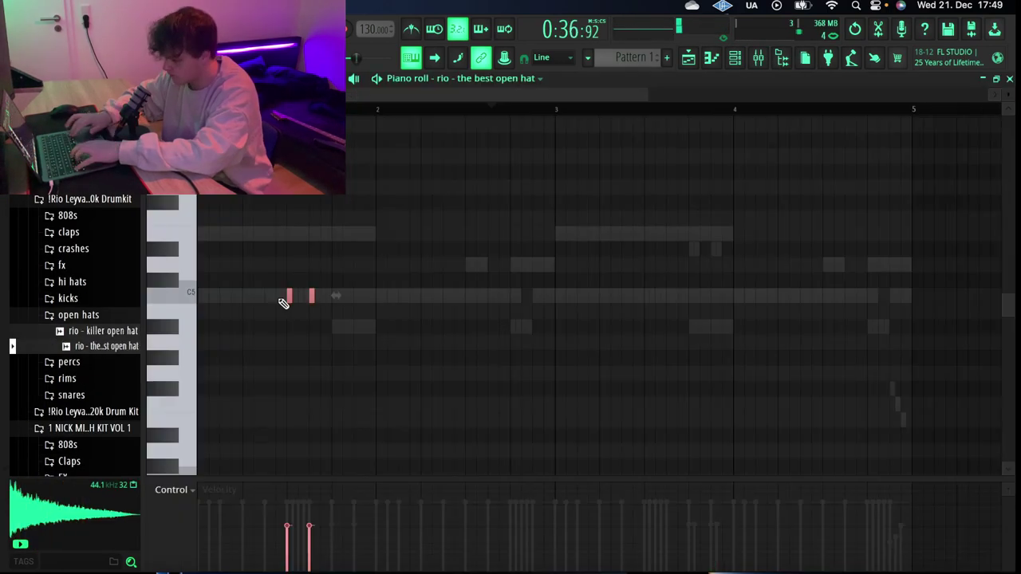
pyautogui.hotkey('ctrl', 'd')
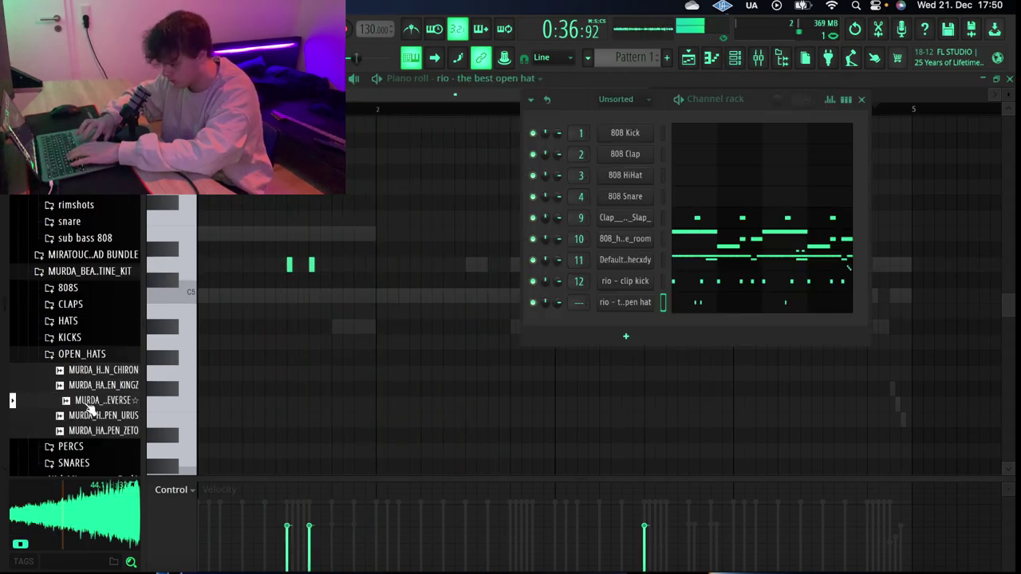
# - Add the MURDA_HAT_OPEN_URUS sample as a channel with a C5 note at the start of bar 1
pyautogui.click(91, 416)
pyautogui.moveTo(427, 369); pyautogui.dragTo(430, 371)
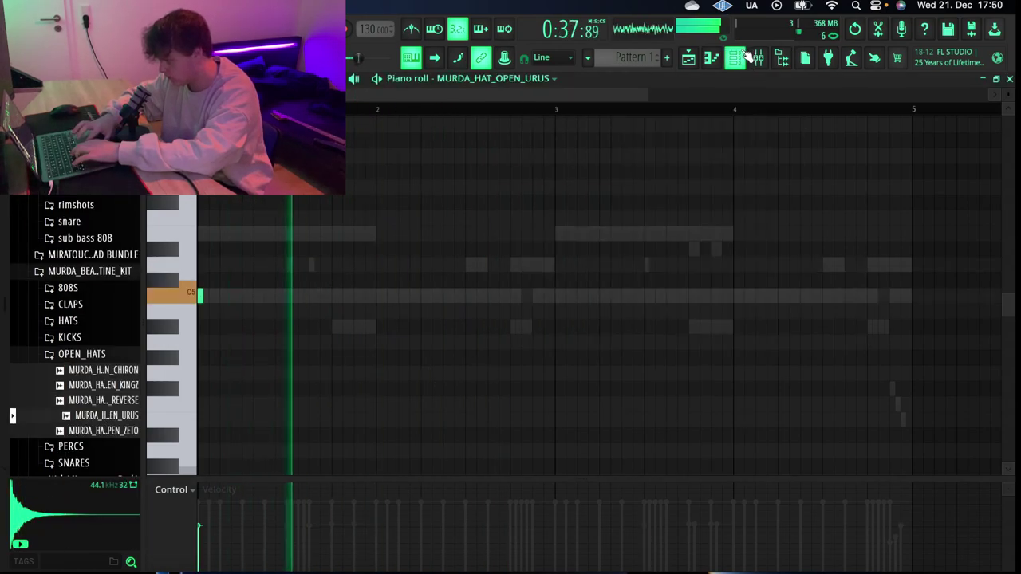
pyautogui.press('F6')
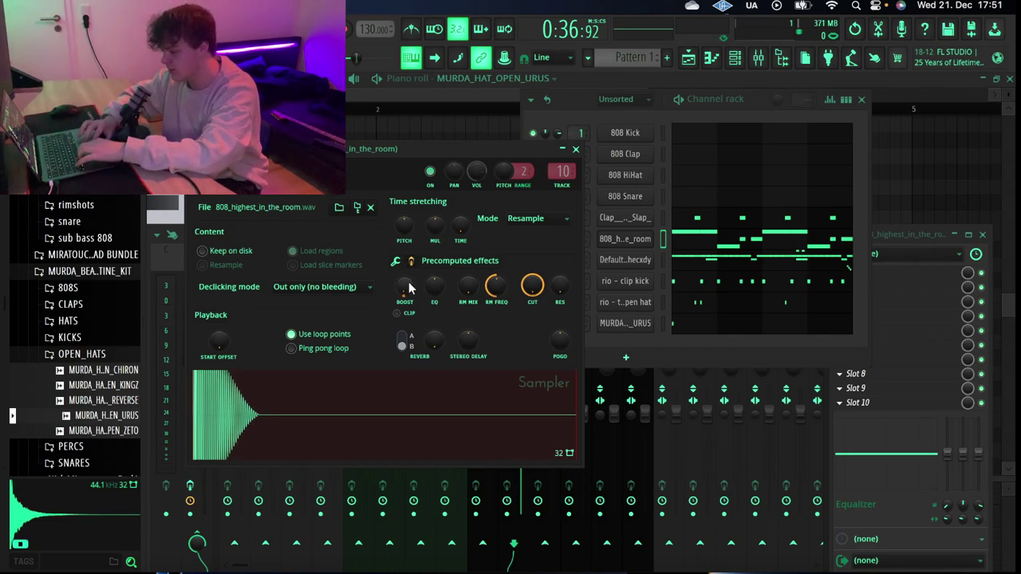
# - Check the precomputed effects of the 808_highest_in_the_room sampler during playback, and close its settings
pyautogui.press('space')
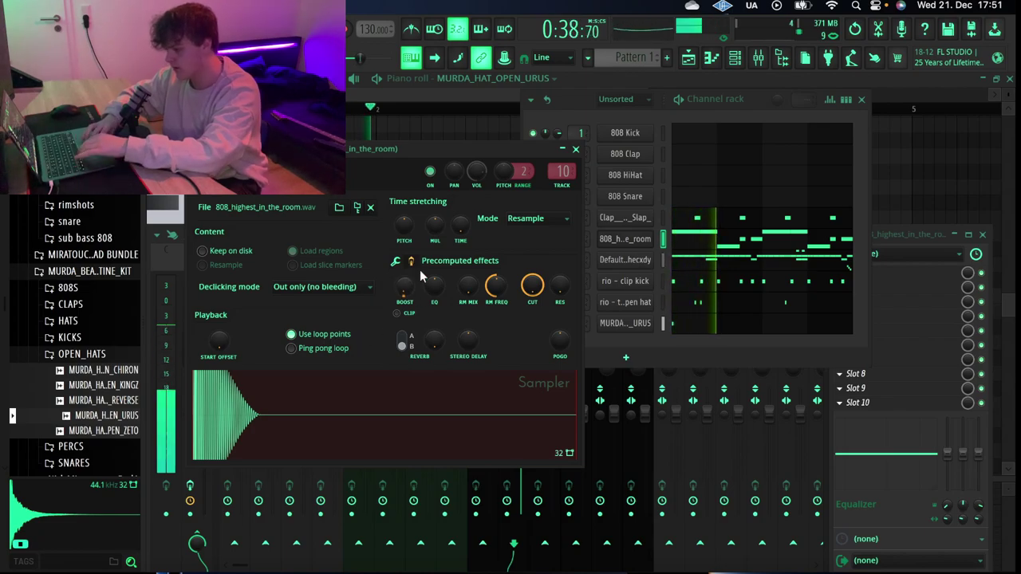
pyautogui.click(410, 261)
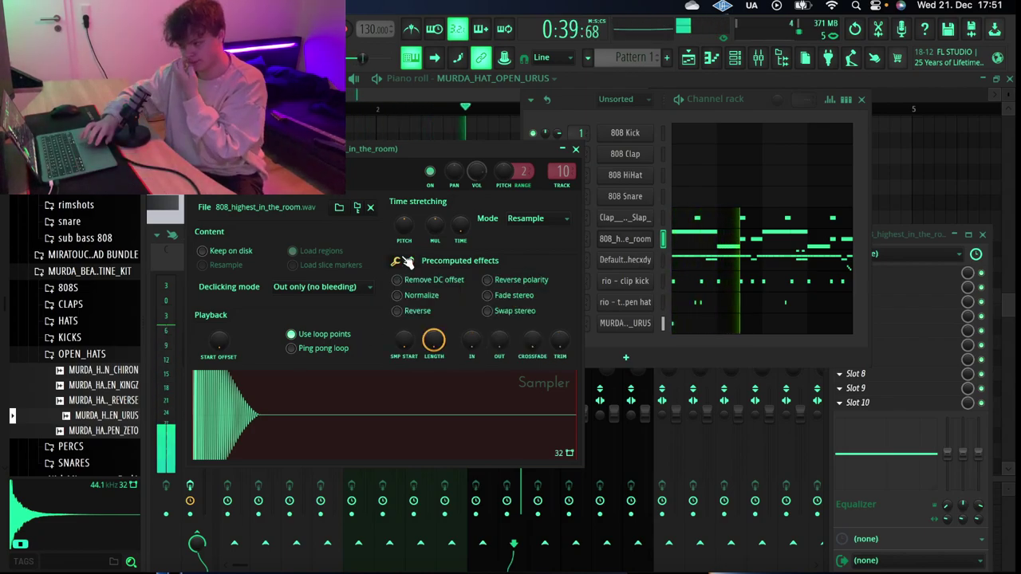
pyautogui.click(577, 152)
pyautogui.press('space')
# - Open Ozone 9 Elements on the Master, set its maximizer threshold to -2.7 dB and move the Character towards Fast
pyautogui.click(875, 388)
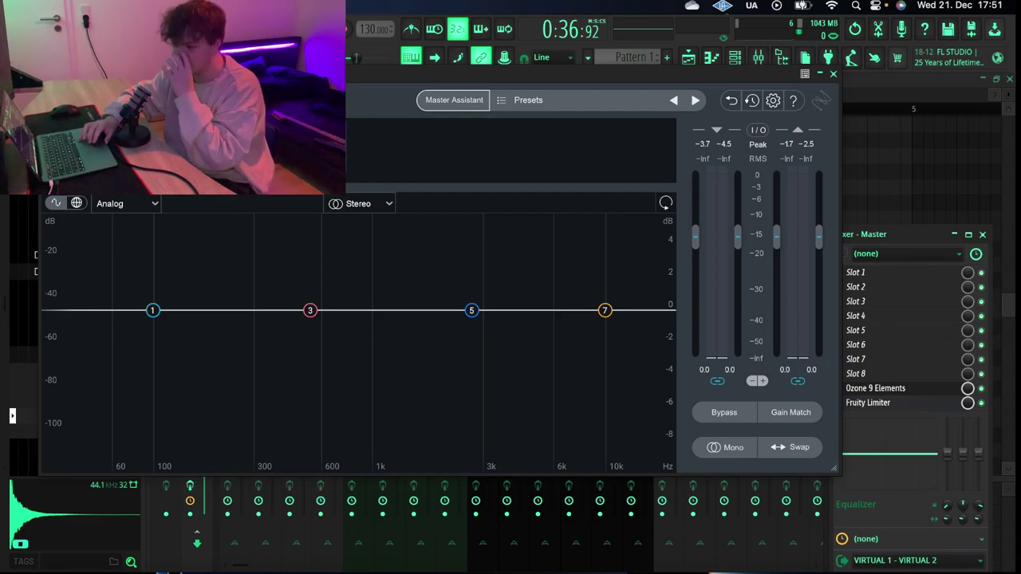
pyautogui.press('space')
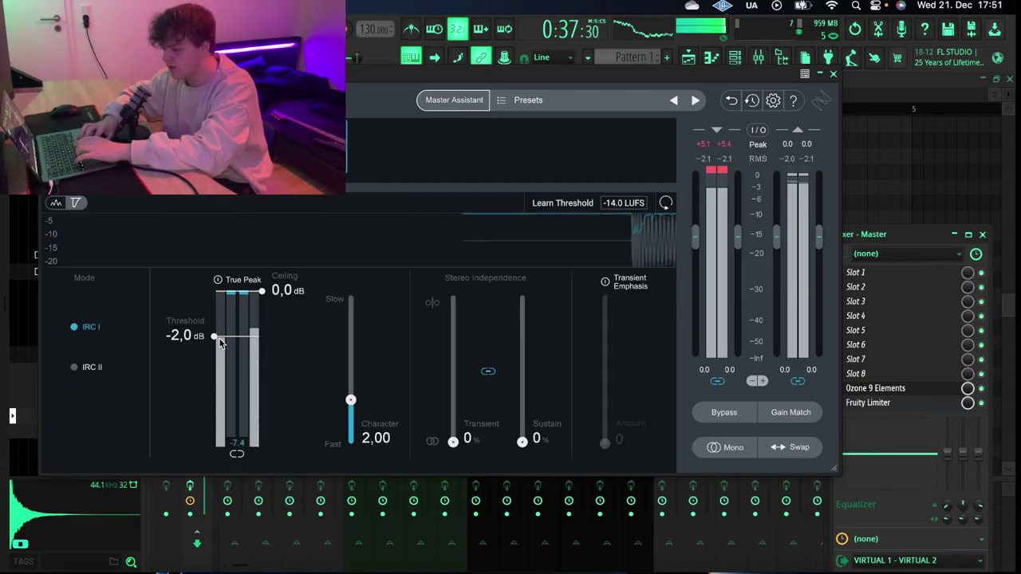
pyautogui.press('space')
pyautogui.moveTo(214, 338); pyautogui.dragTo(214, 347)
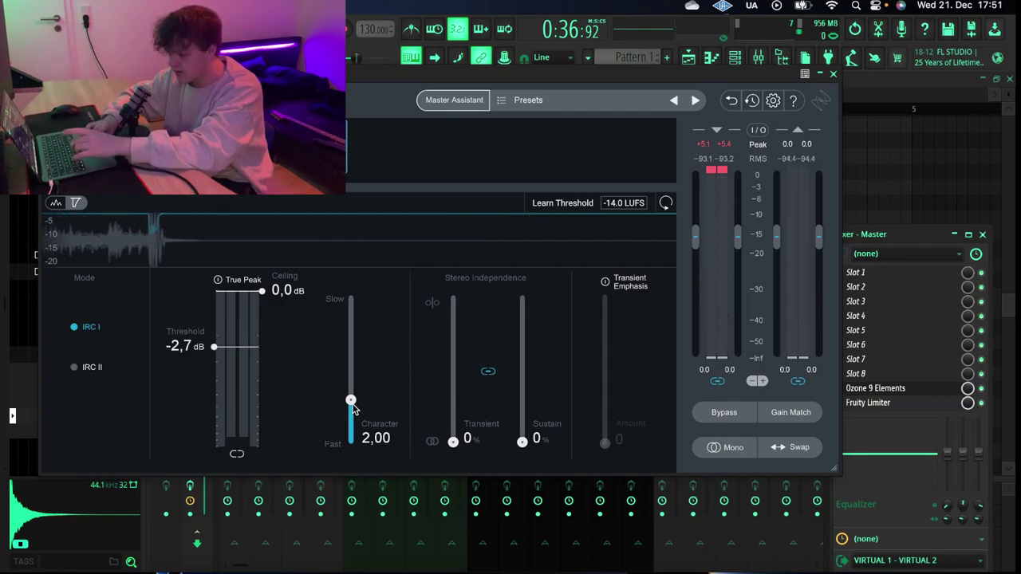
pyautogui.moveTo(351, 419); pyautogui.dragTo(351, 423)
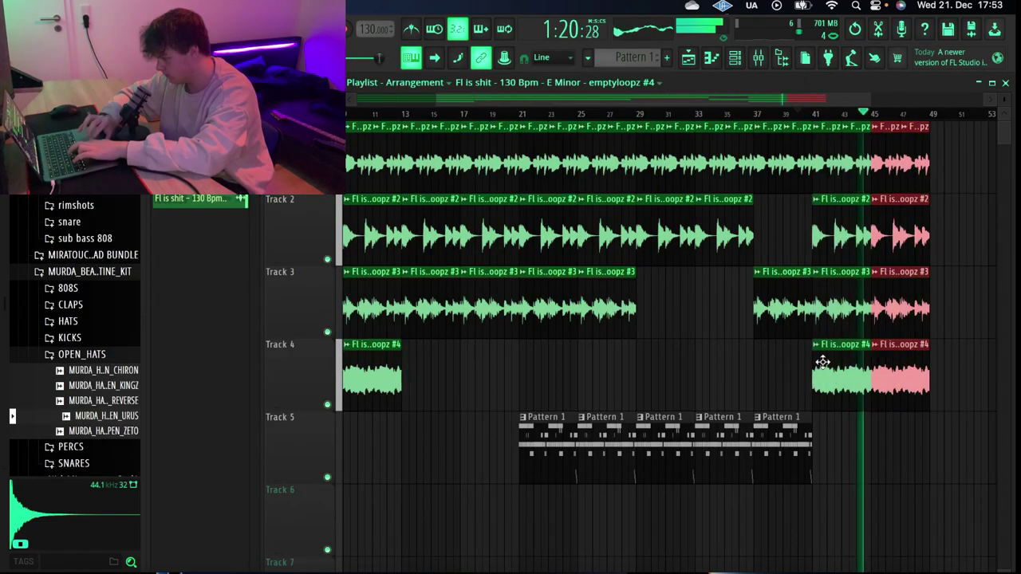
# - Place the GN_-_UFO_RISER sample on playlist track 6 so its peak falls at the start of bar 21
pyautogui.click(822, 417)
pyautogui.hscroll(5, 822, 417)
pyautogui.scroll(-3, 719, 464)
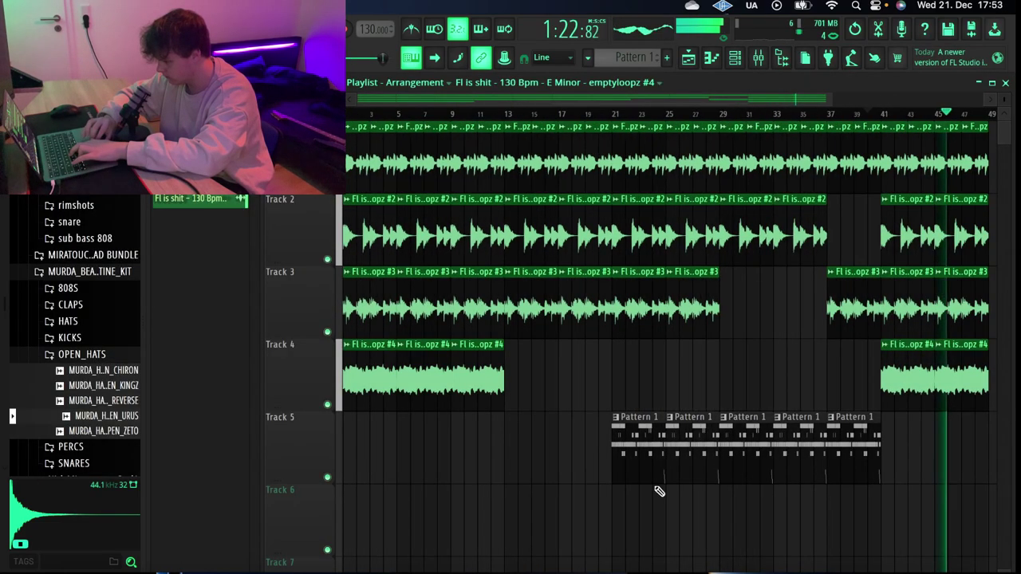
pyautogui.moveTo(694, 482); pyautogui.dragTo(636, 126)
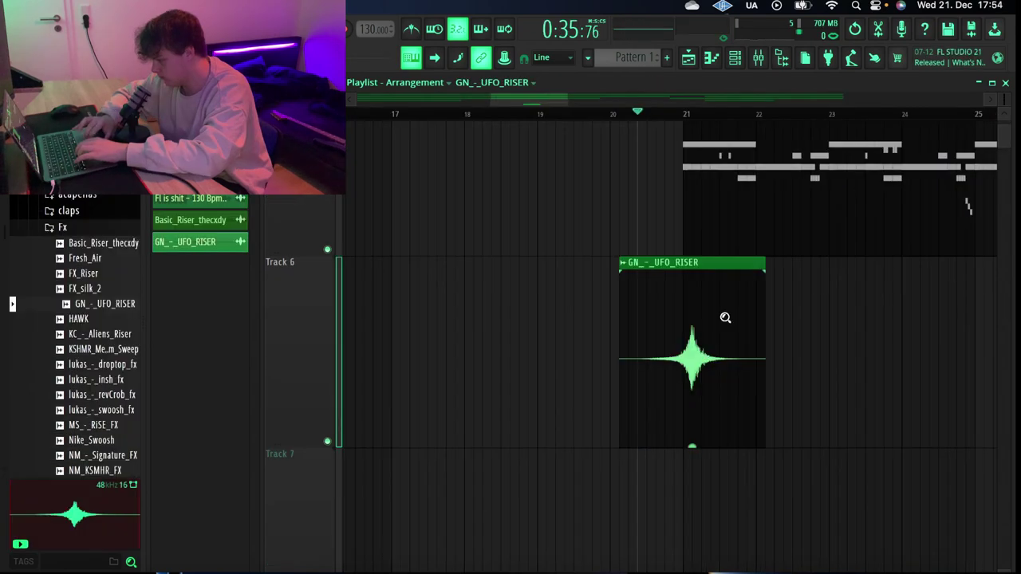
pyautogui.scroll(5, 725, 319)
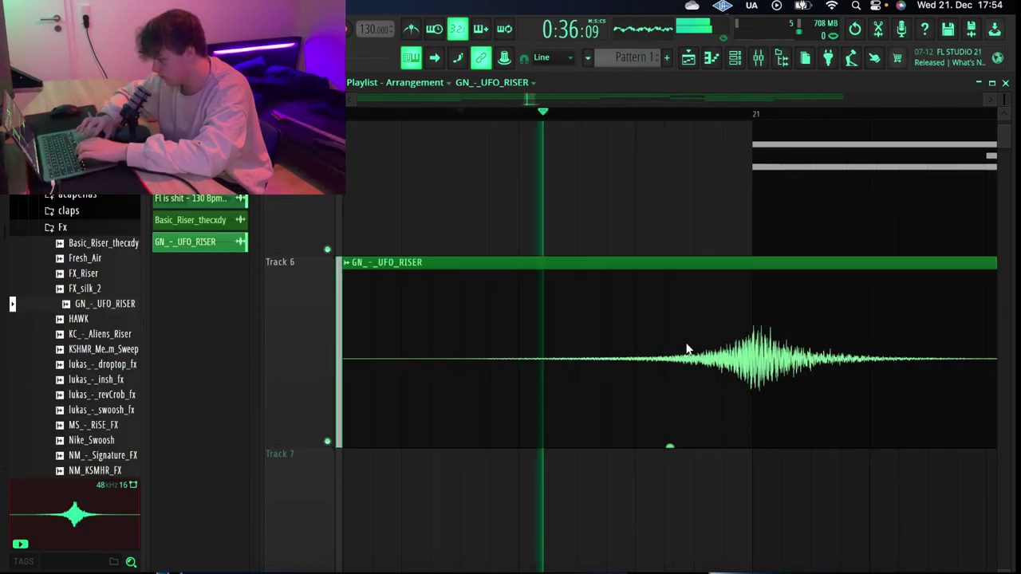
pyautogui.scroll(-5, 691, 349)
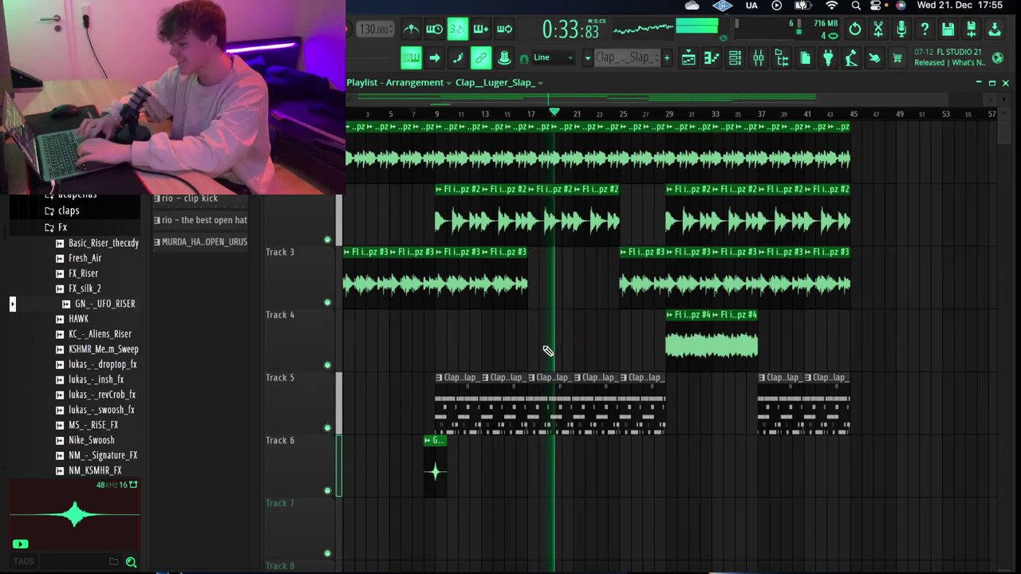
# - Lay out the separate drum patterns on tracks 7 to 12 and place NM - Impact 01 on track 7 at bar 29
pyautogui.scroll(5, 442, 429)
pyautogui.scroll(-4, 461, 376)
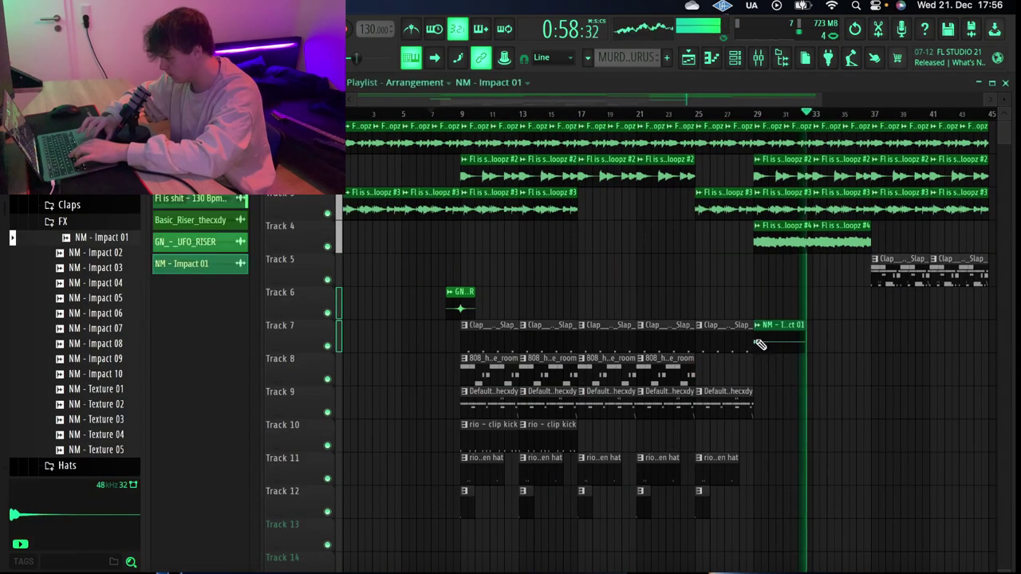
# - Extend the song arrangement by duplicating the four-bar melody clips on tracks 2 to 4 to bar 81
pyautogui.scroll(5, 774, 335)
pyautogui.doubleClick(685, 332)
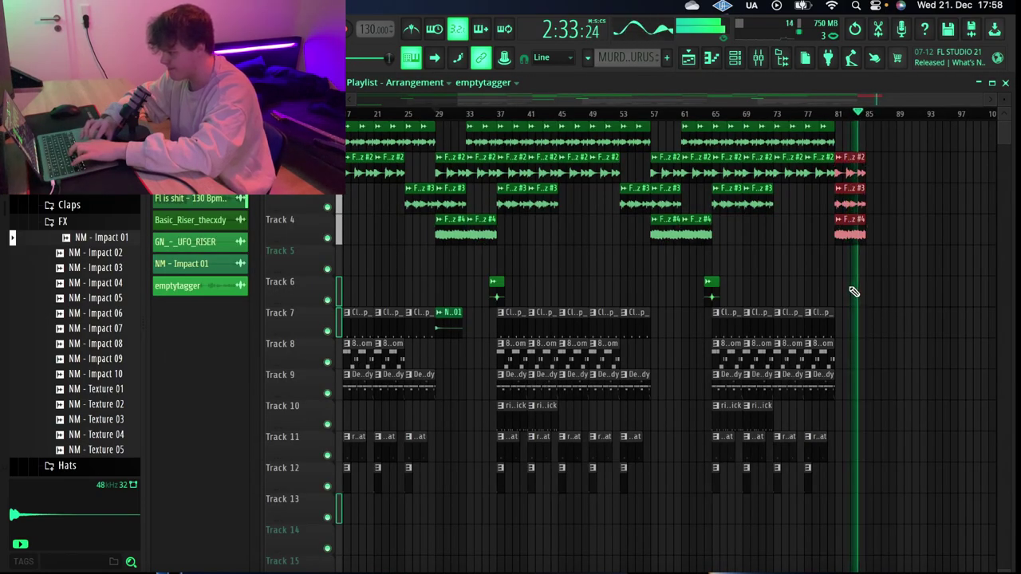
pyautogui.hotkey('ctrl', 'b')
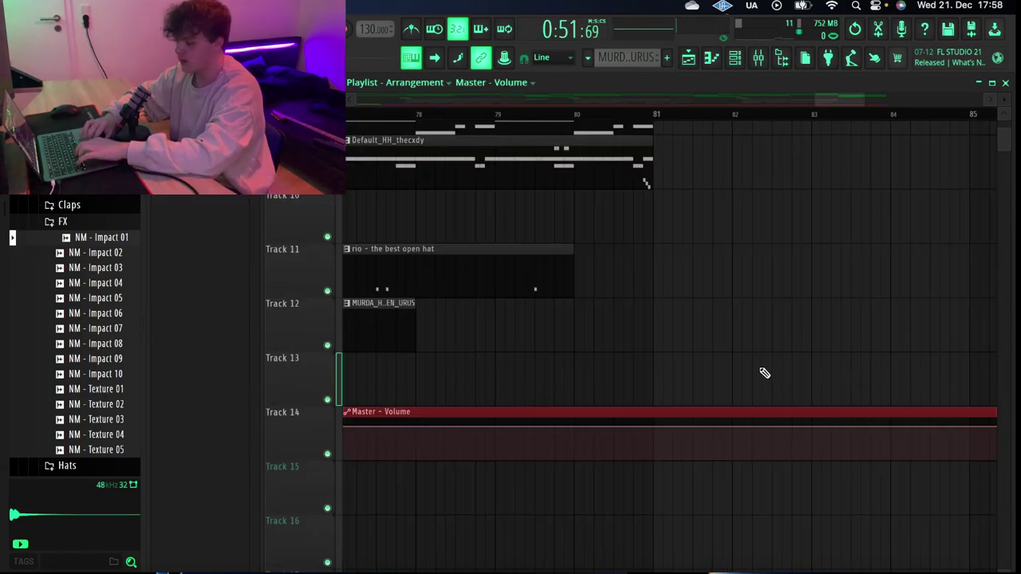
pyautogui.scroll(4, 764, 373)
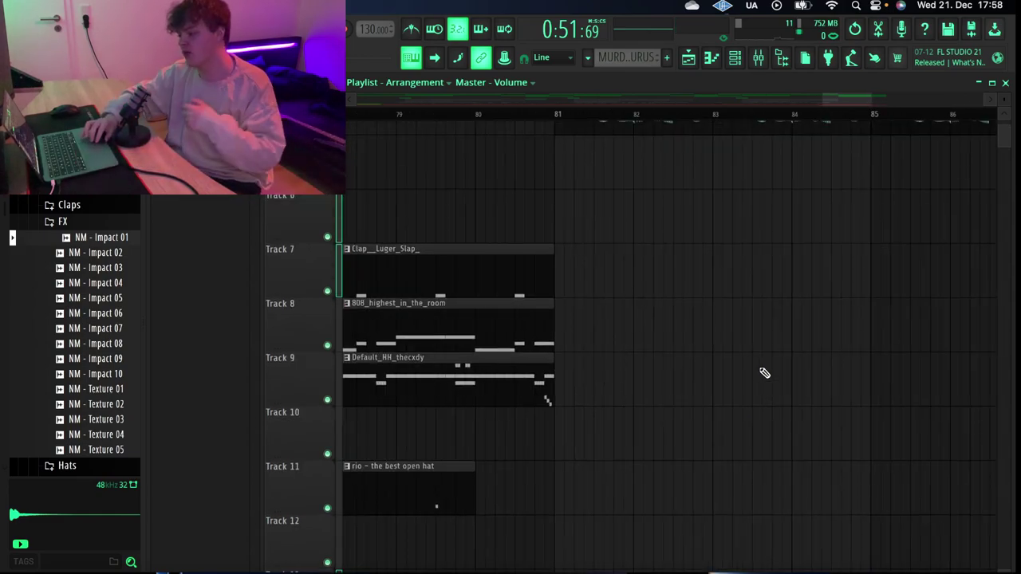
pyautogui.scroll(-5, 764, 372)
pyautogui.hscroll(-2, 764, 372)
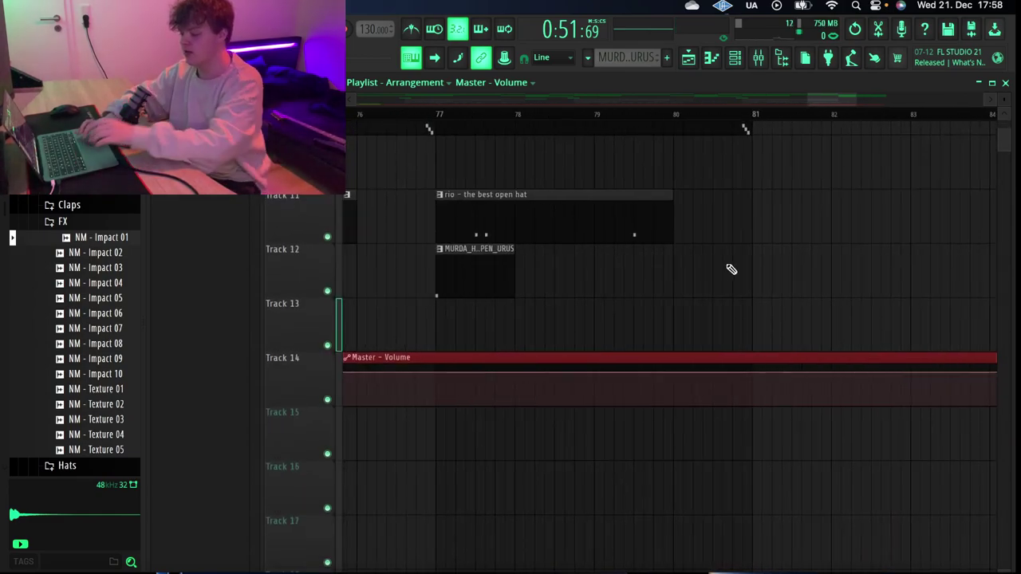